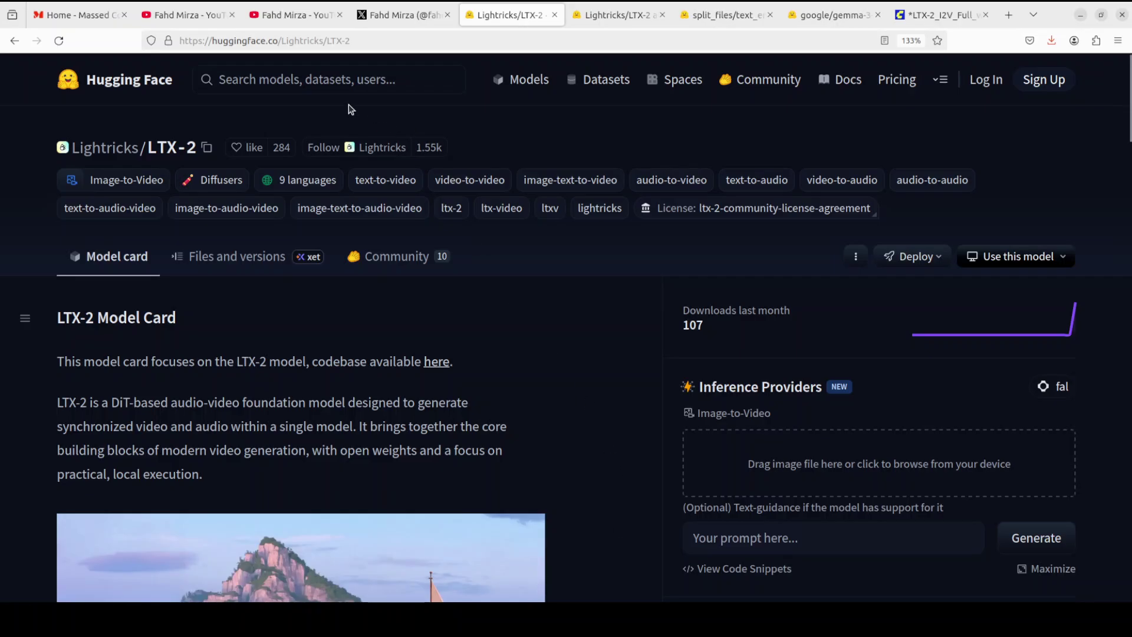
Step: Switch to the YouTube channel's LTX video search results
{"action": "left_click", "coordinate": [195, 24]}
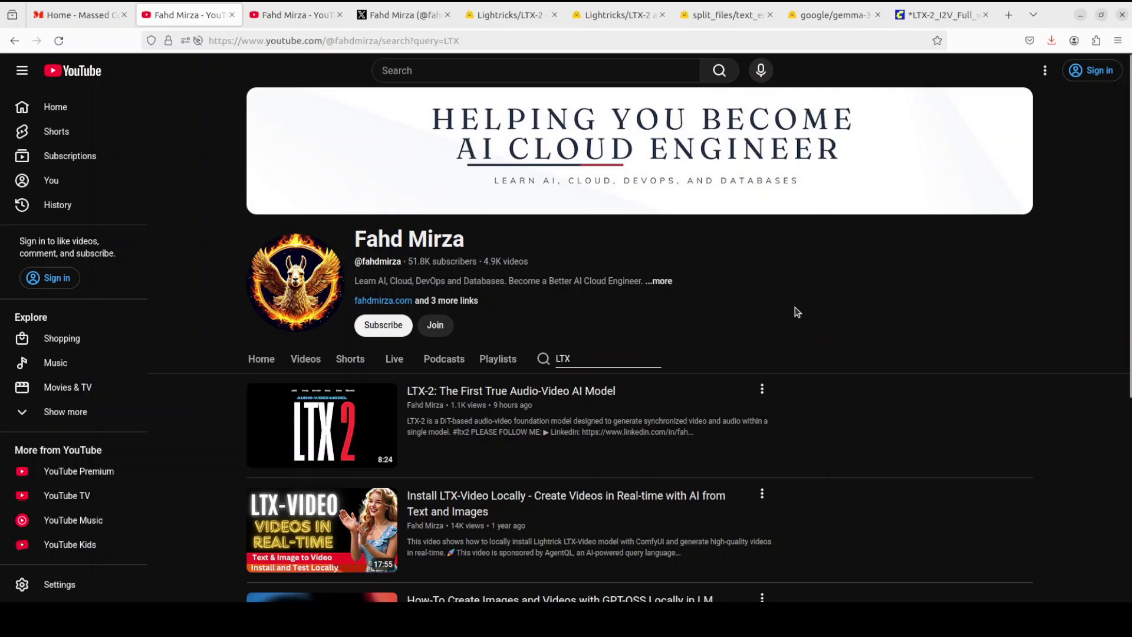
Step: Zoom into the Positive Prompt and highlight its whispered line, then view the LTX-2 model card
{"action": "left_click", "coordinate": [930, 17]}
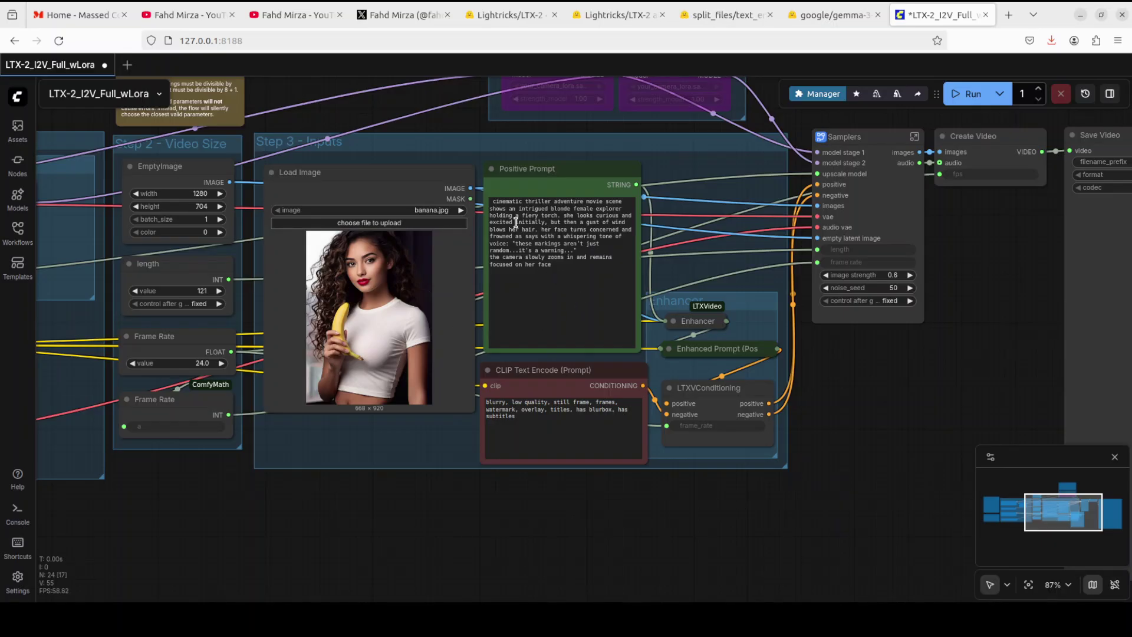
{"action": "scroll", "coordinate": [560, 289], "scroll_direction": "up", "scroll_amount": 1}
{"action": "scroll", "coordinate": [561, 289], "scroll_direction": "up", "scroll_amount": 6}
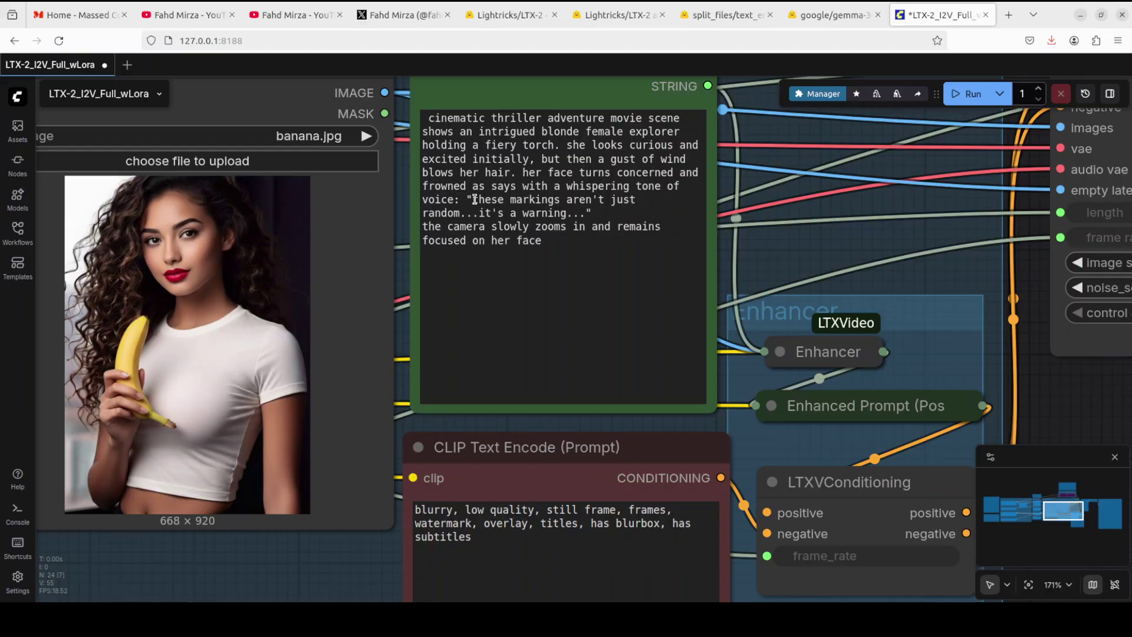
{"action": "left_click_drag", "start_coordinate": [473, 199], "coordinate": [575, 212]}
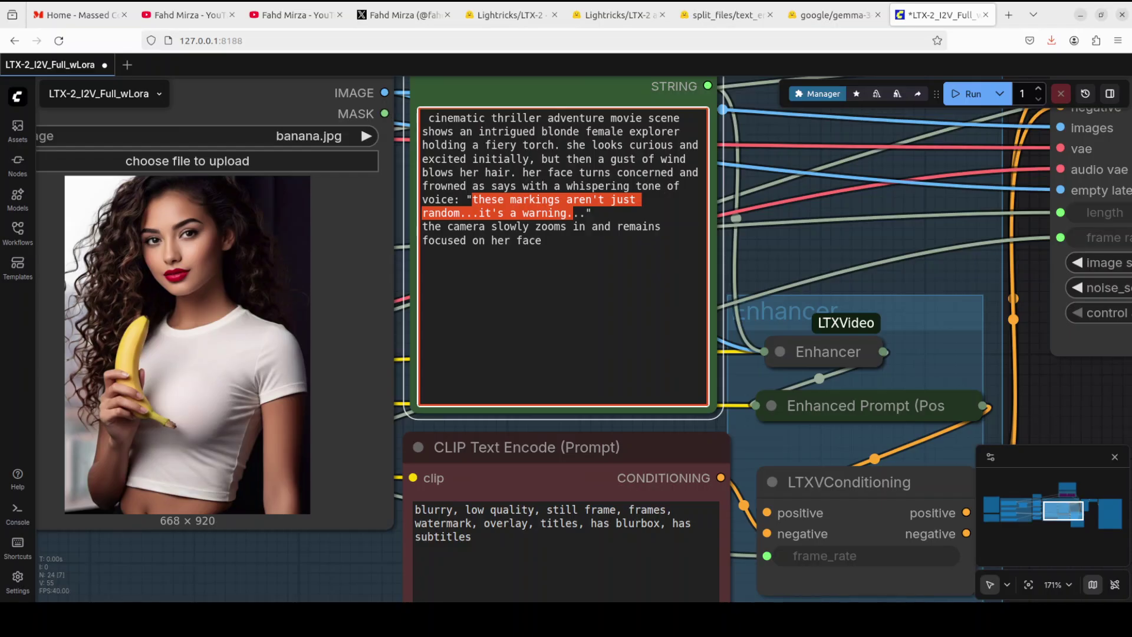
{"action": "left_click", "coordinate": [511, 15]}
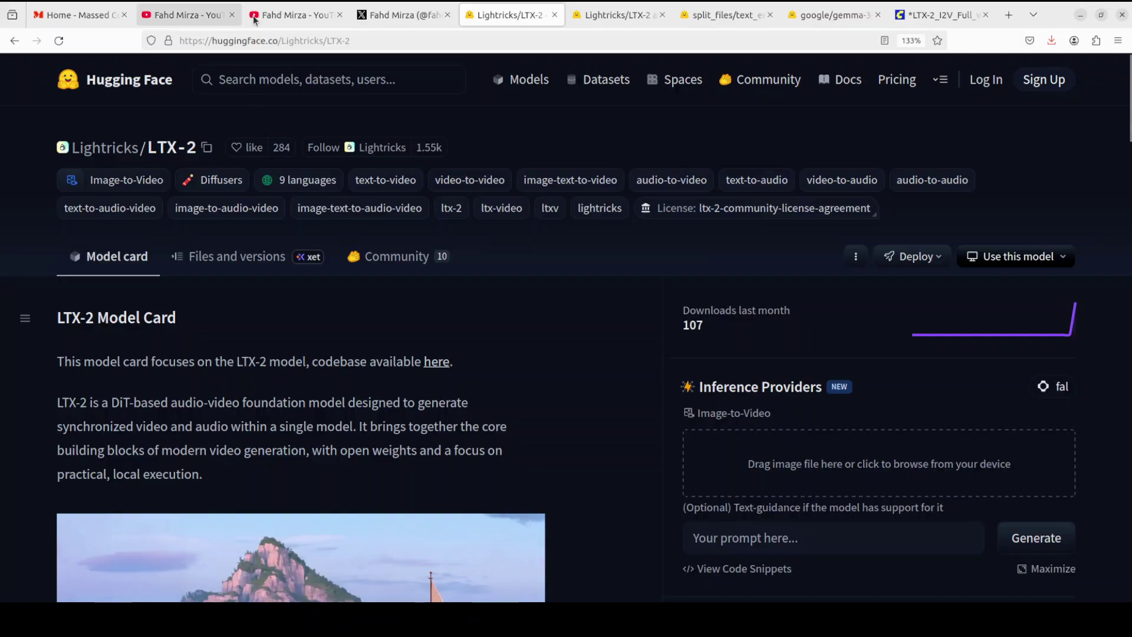
Step: Look over the channel's LTX YouTube results and the creator's X profile, then return to ComfyUI
{"action": "left_click", "coordinate": [188, 16]}
{"action": "mouse_move", "coordinate": [702, 426]}
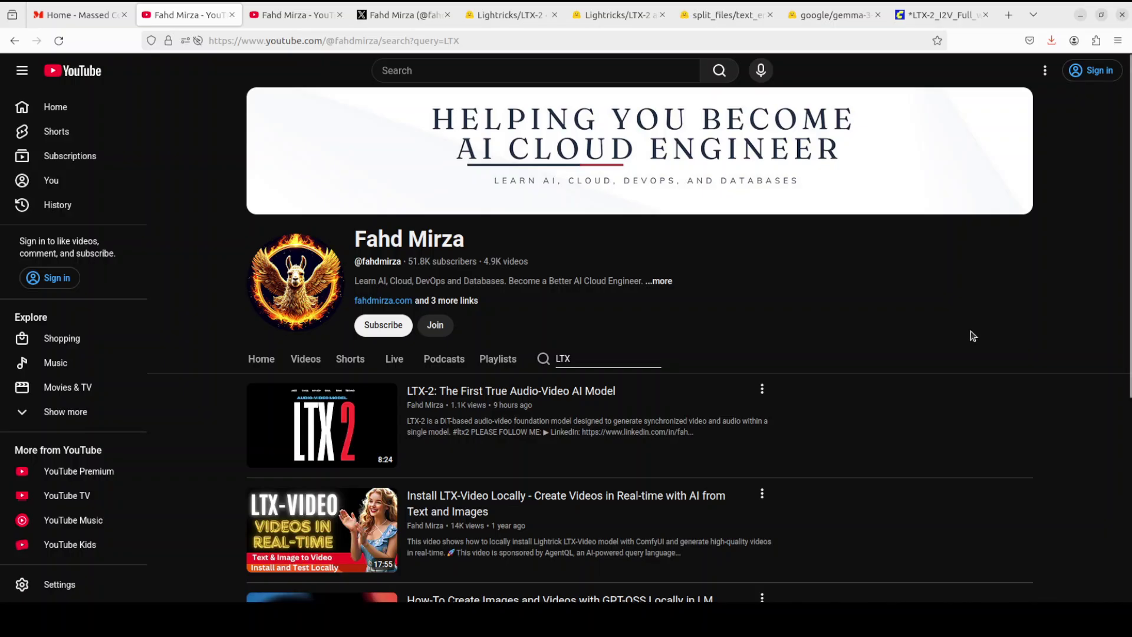
{"action": "left_click", "coordinate": [399, 22]}
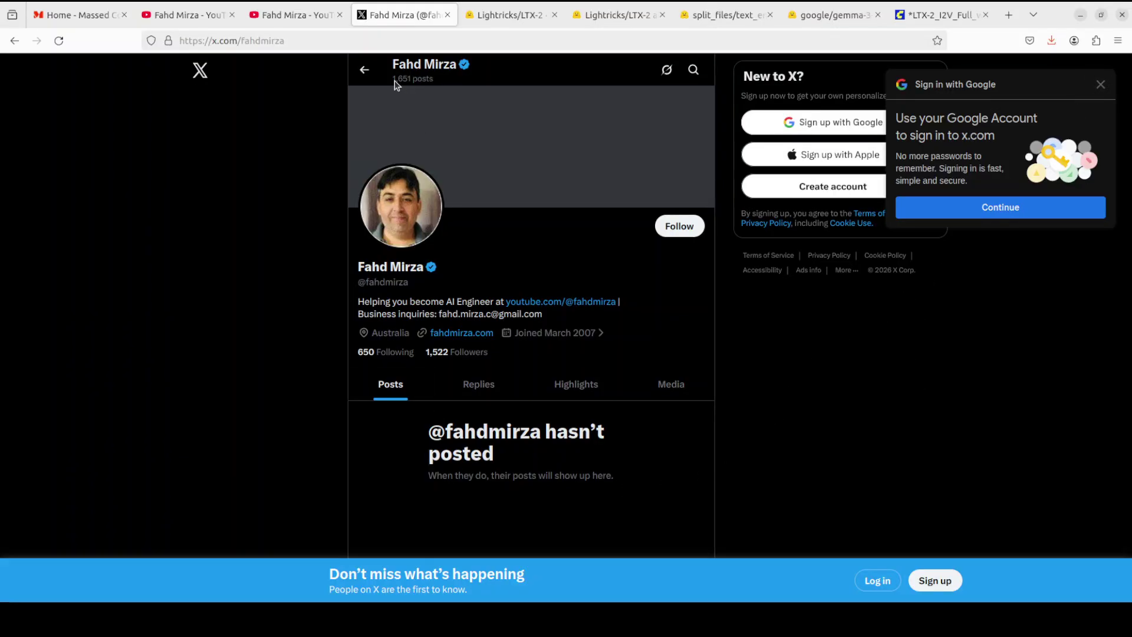
{"action": "triple_click", "coordinate": [418, 433]}
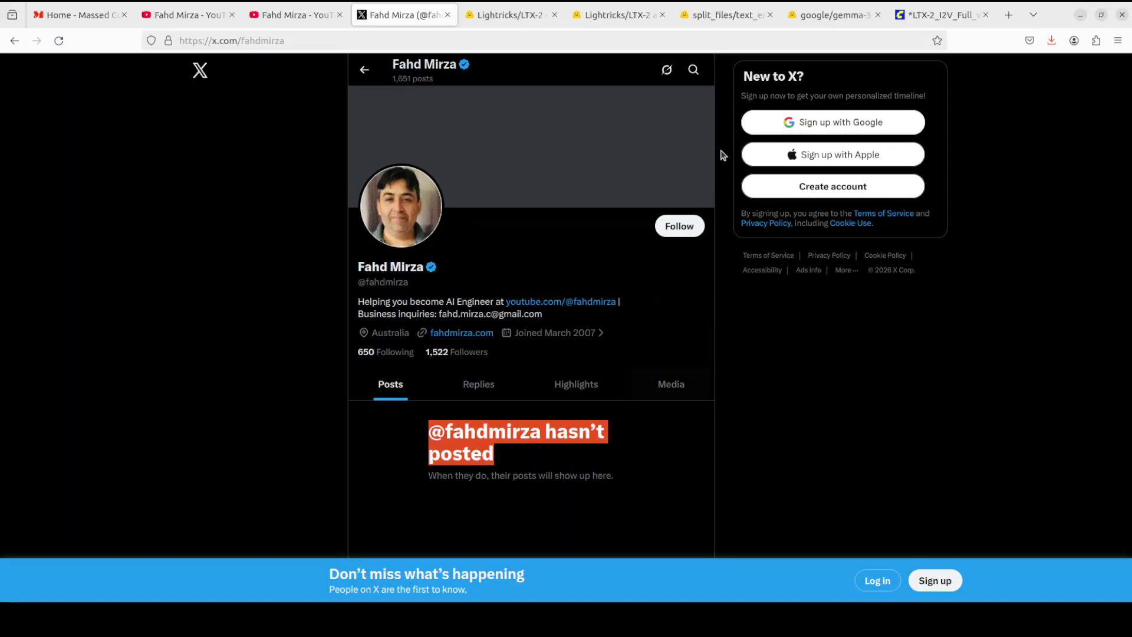
{"action": "left_click", "coordinate": [930, 16]}
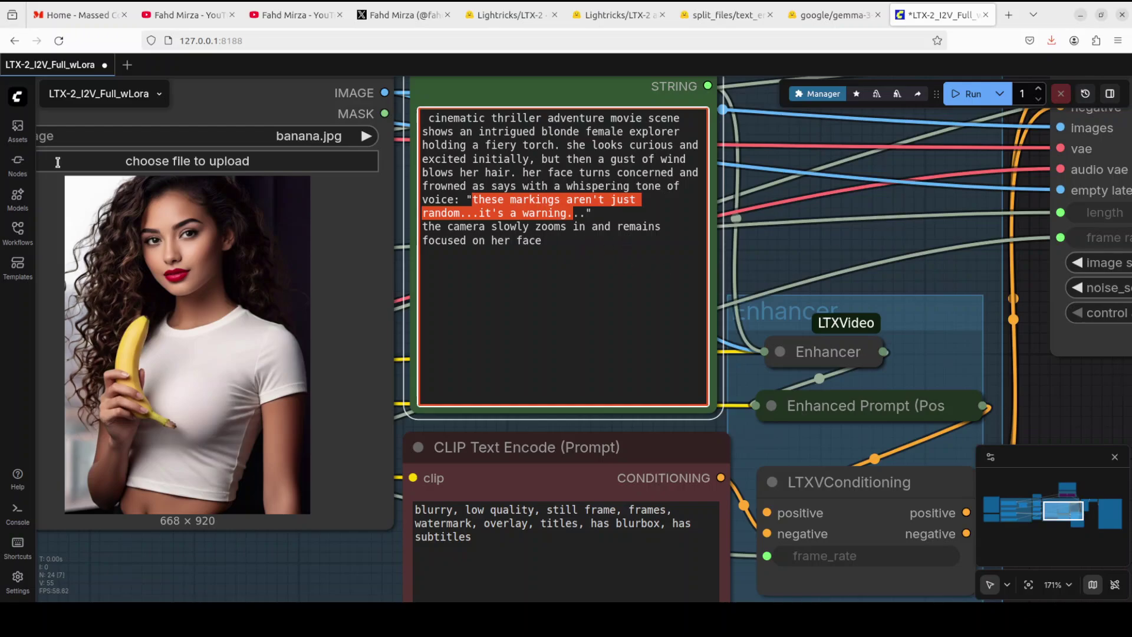
Step: Bring the nvtop GPU monitor forward to check H100 memory use
{"action": "key", "text": "alt+Tab"}
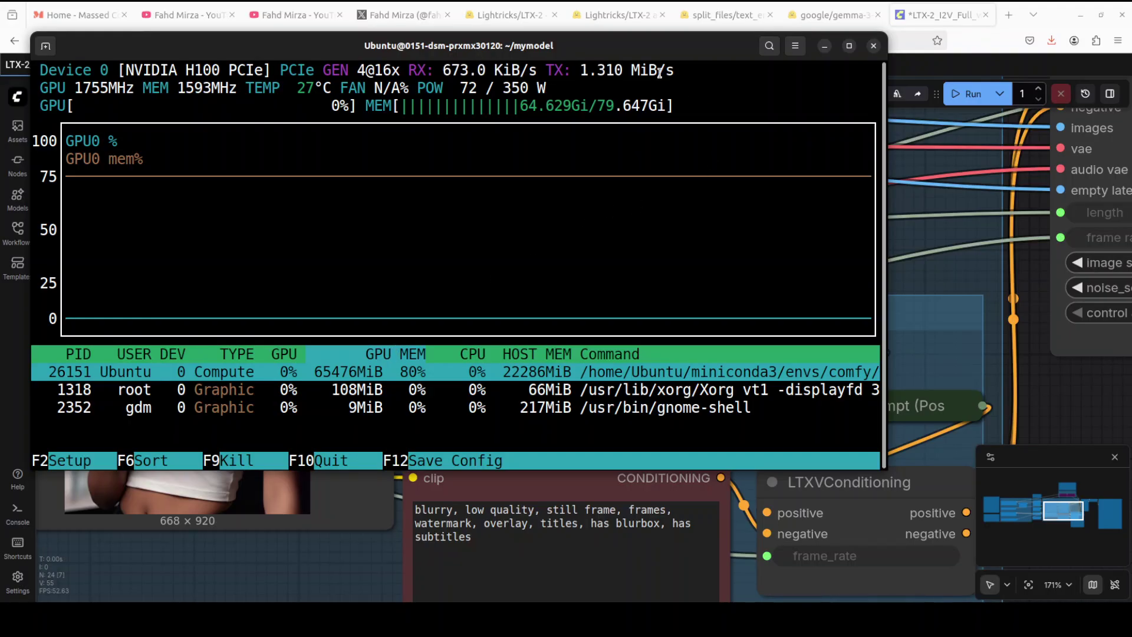
Step: Bring up the LTX-2 model card, then switch to the Massed Compute home page
{"action": "left_click", "coordinate": [523, 19]}
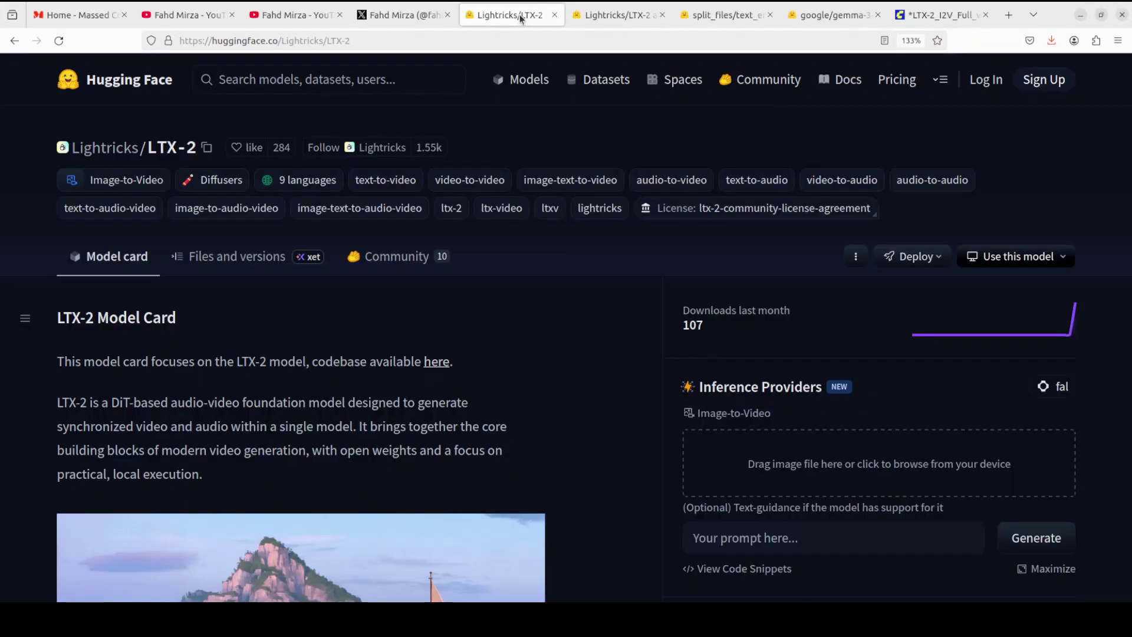
{"action": "left_click", "coordinate": [69, 15]}
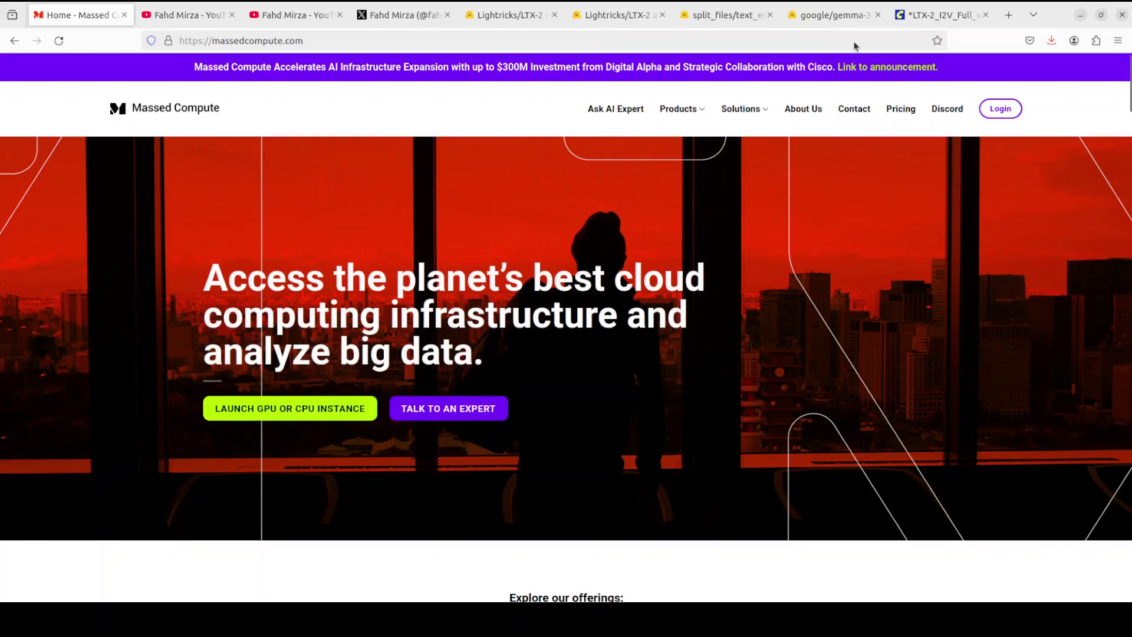
Step: Review the channel's 'comfyui tutorial' YouTube results, then return to the LTX-2 model card
{"action": "left_click", "coordinate": [281, 16]}
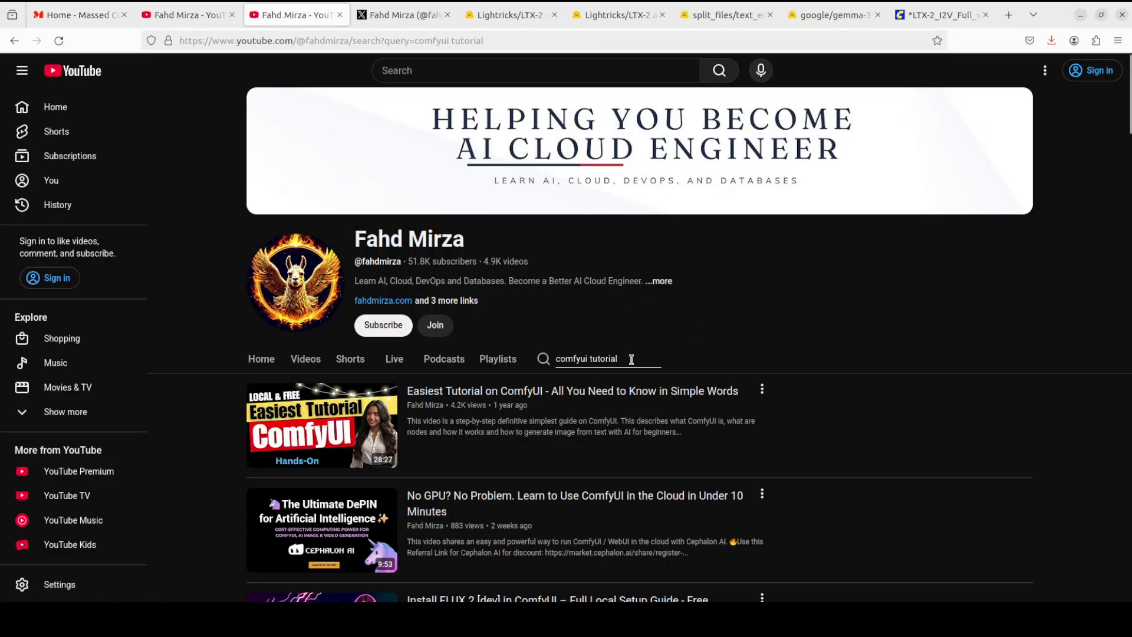
{"action": "mouse_move", "coordinate": [623, 423]}
{"action": "mouse_move", "coordinate": [646, 469]}
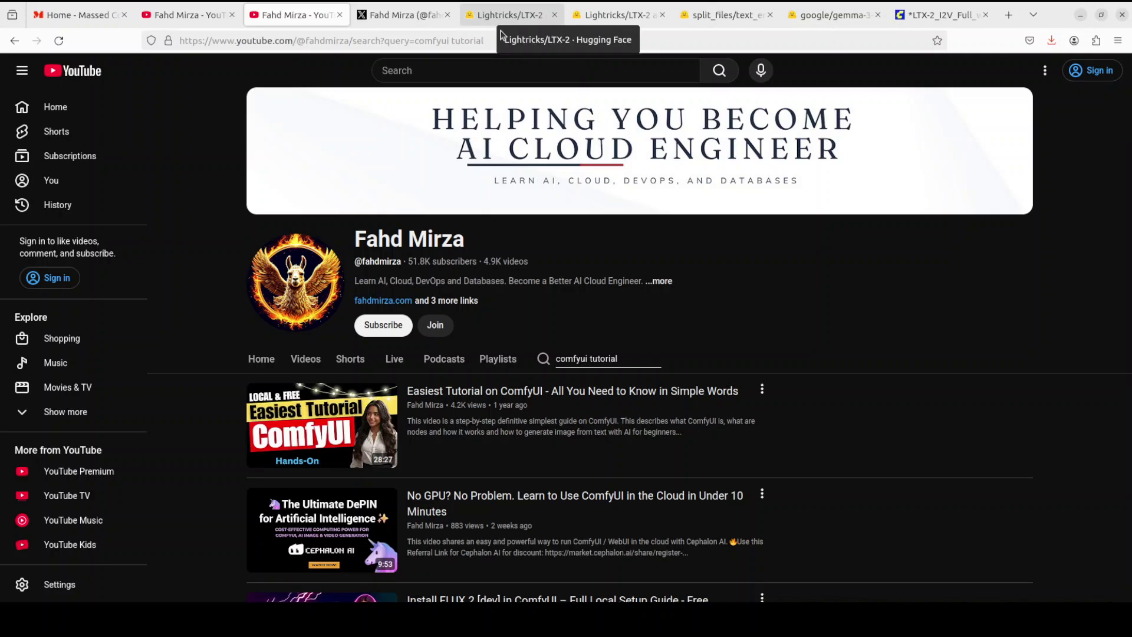
{"action": "left_click", "coordinate": [506, 17]}
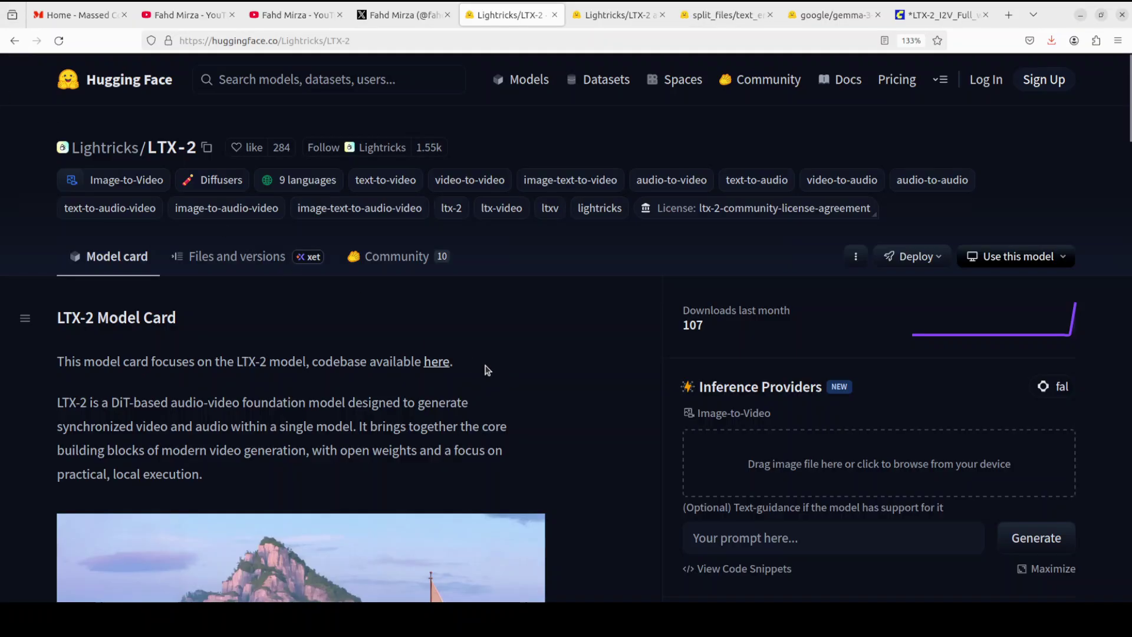
Step: In ComfyUI, open the Manager's custom nodes list filtered to Installed
{"action": "left_click", "coordinate": [922, 22]}
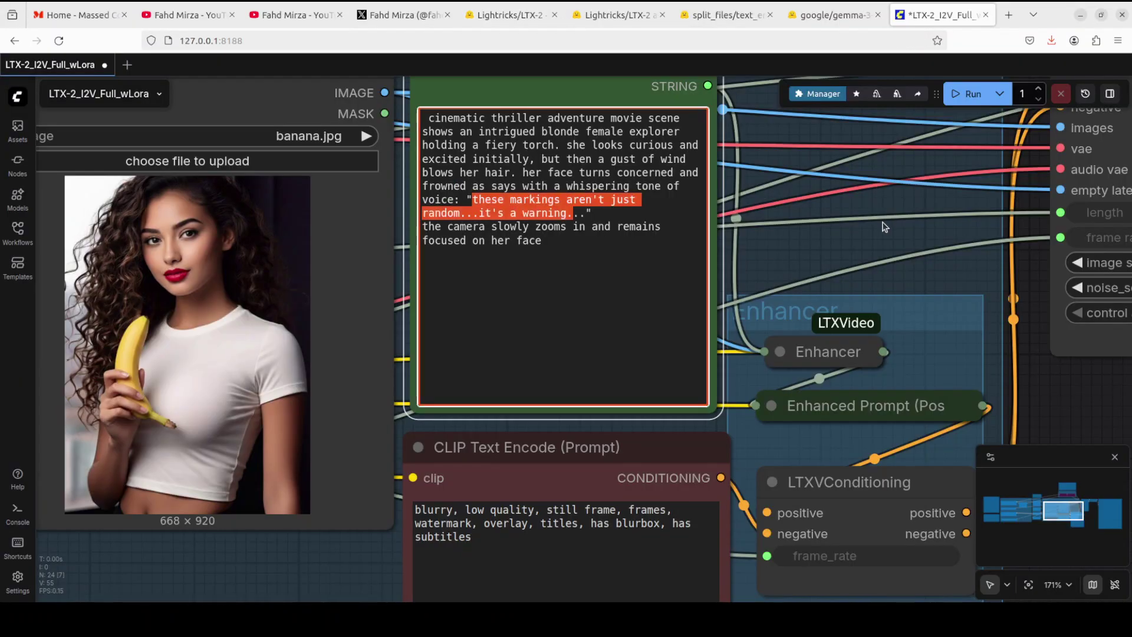
{"action": "left_click", "coordinate": [816, 93]}
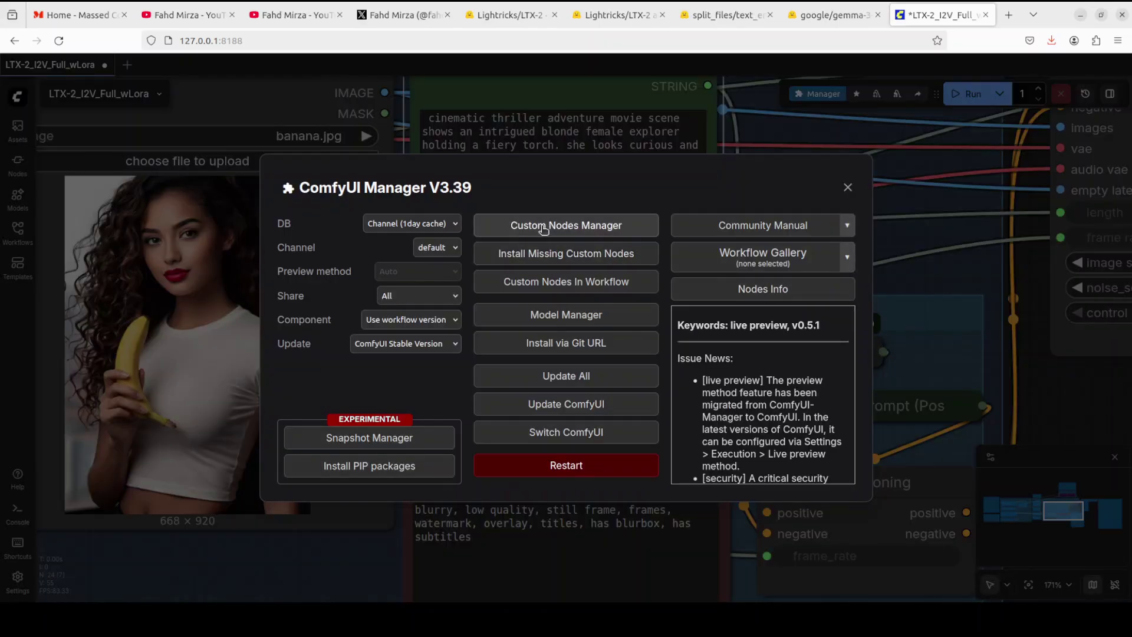
{"action": "left_click", "coordinate": [543, 227]}
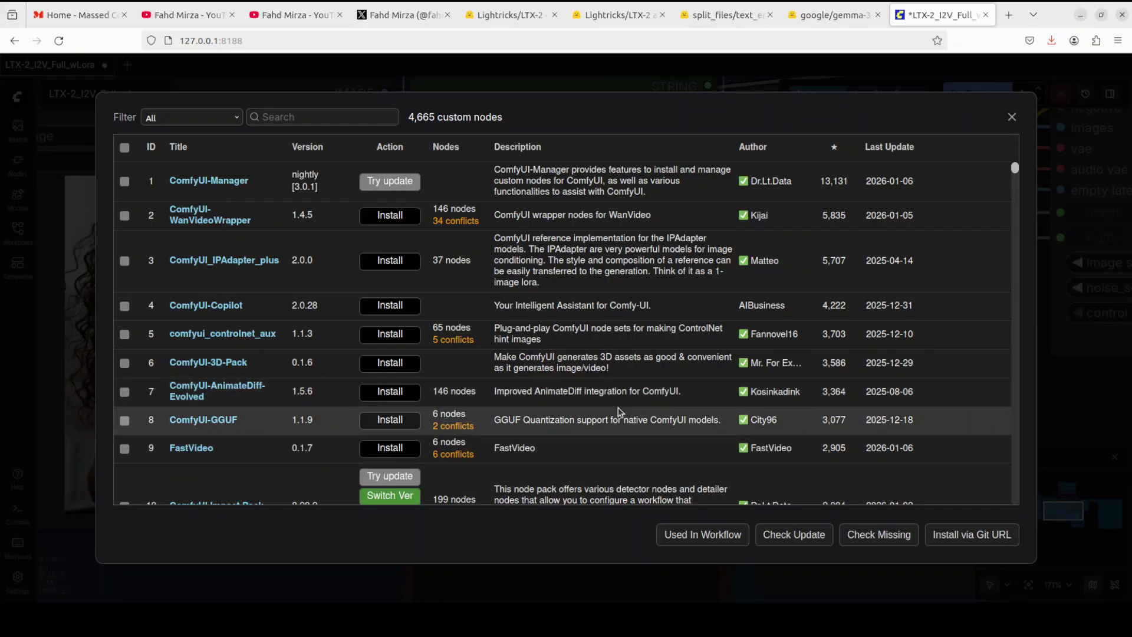
{"action": "left_click", "coordinate": [195, 119]}
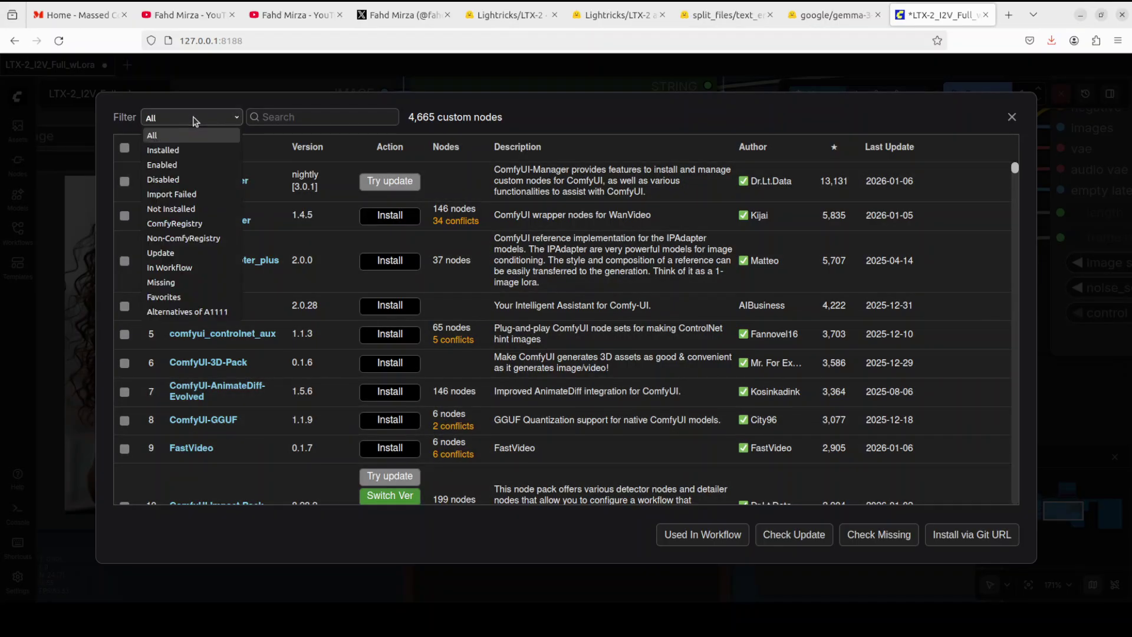
{"action": "left_click", "coordinate": [177, 151]}
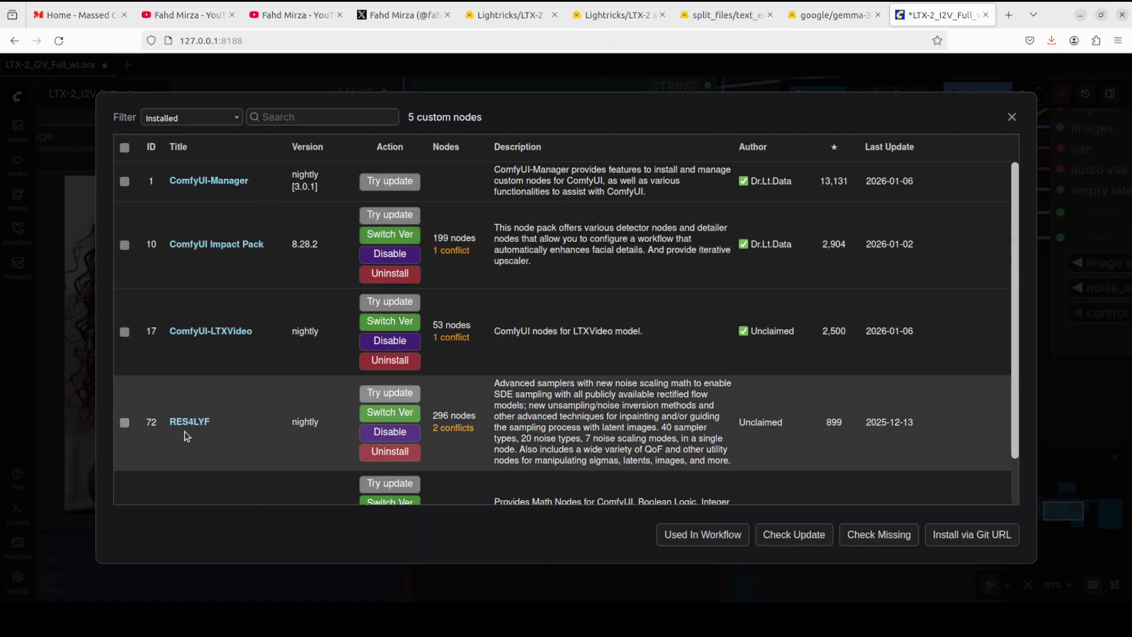
Step: Search installed nodes for 'LTXVID' to confirm ComfyUI-LTXVideo, then close the Manager
{"action": "scroll", "coordinate": [331, 367], "scroll_direction": "down", "scroll_amount": 2}
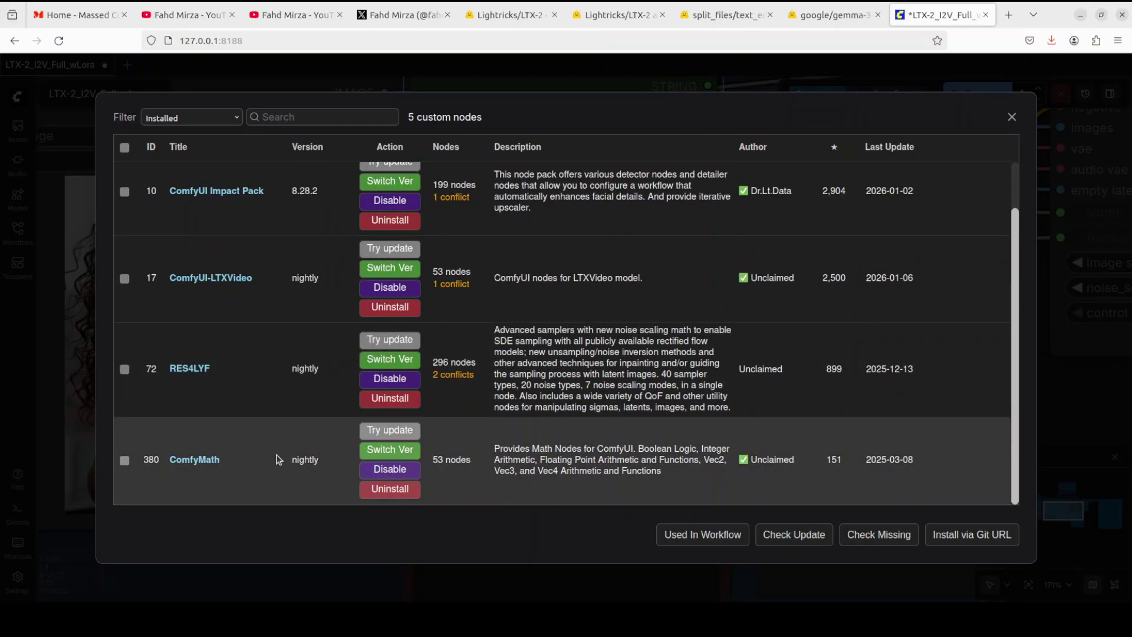
{"action": "scroll", "coordinate": [285, 454], "scroll_direction": "up", "scroll_amount": 2}
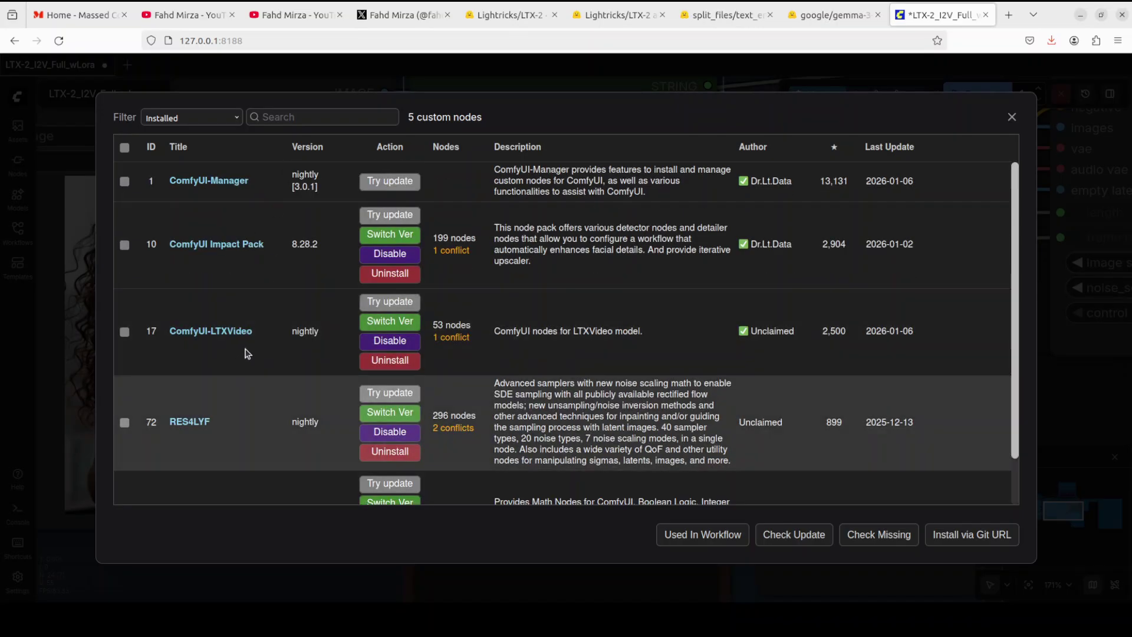
{"action": "left_click", "coordinate": [283, 117]}
{"action": "type", "text": "LTXVID"}
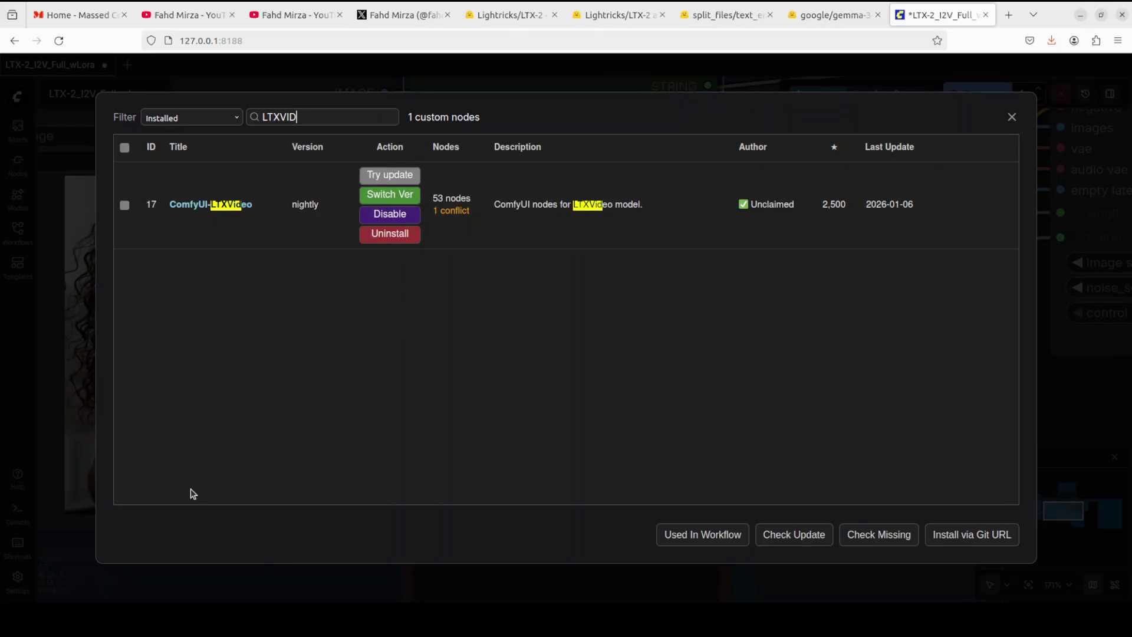
{"action": "left_click", "coordinate": [1012, 119]}
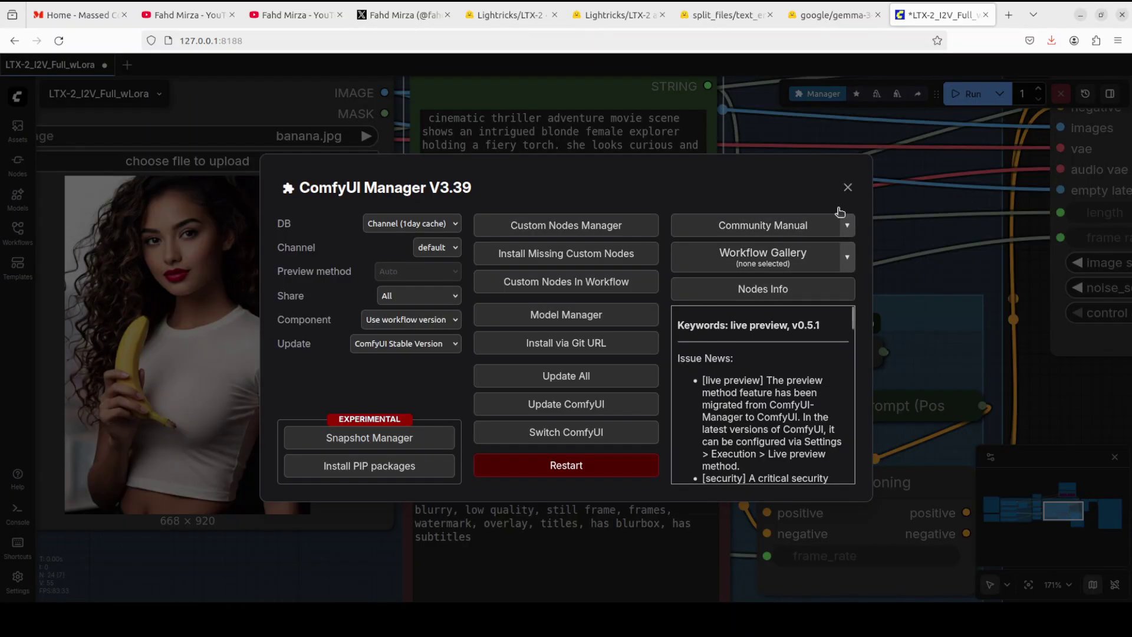
{"action": "left_click", "coordinate": [847, 190]}
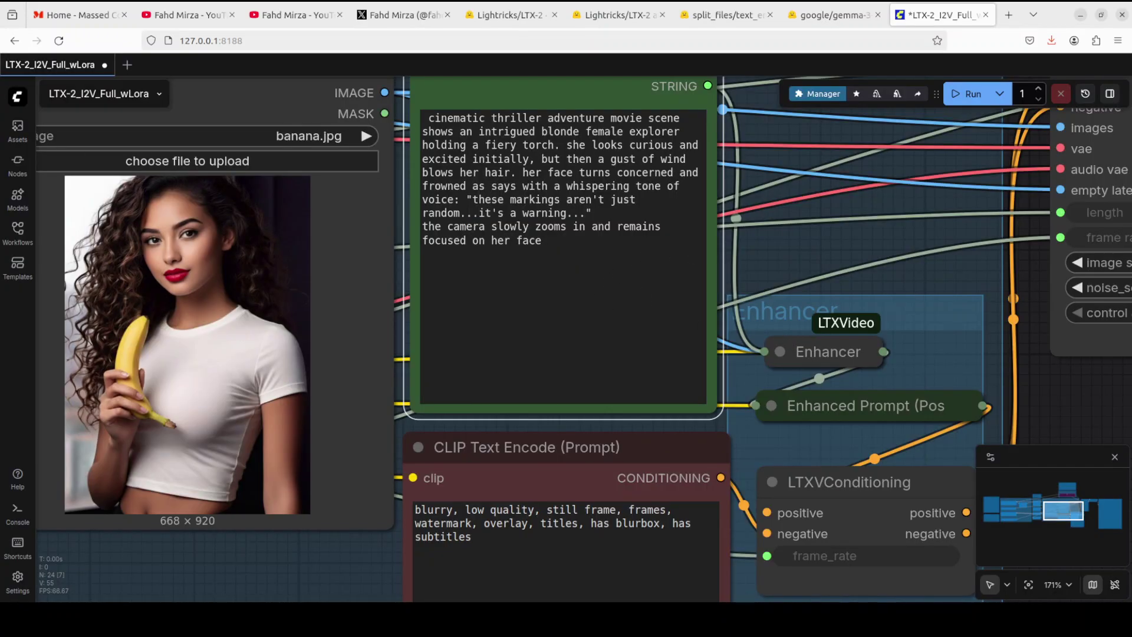
Step: Go to ComfyUI-LTXVideo/example_workflows in Files and drag LTX-2_I2V_Full_wLora.json onto the canvas
{"action": "key", "text": "alt+Tab"}
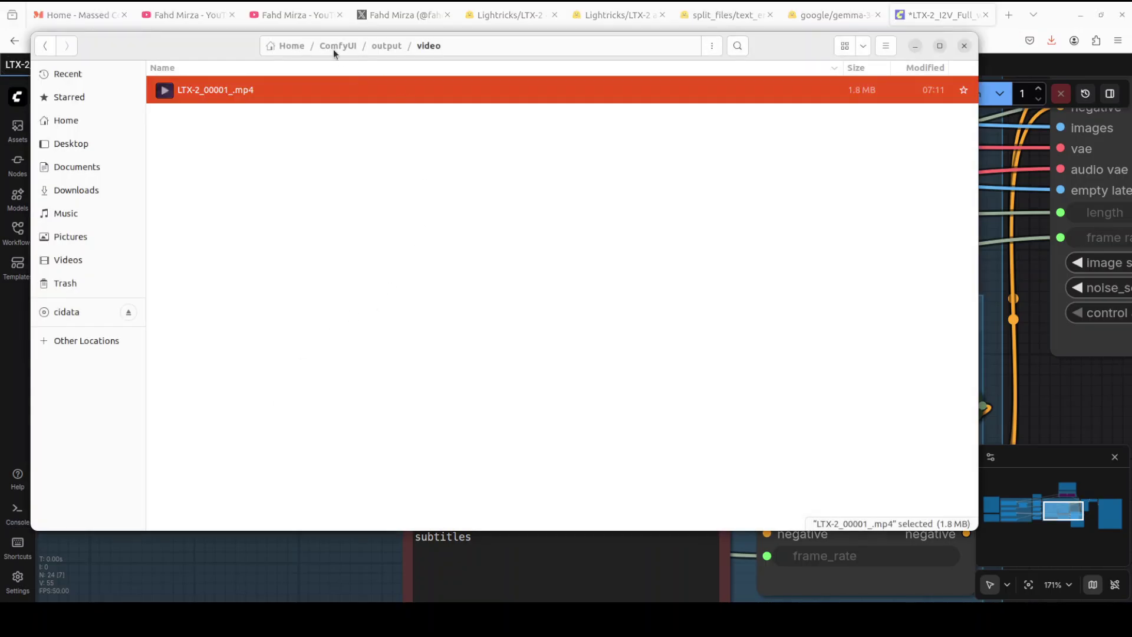
{"action": "left_click", "coordinate": [334, 47]}
{"action": "scroll", "coordinate": [391, 302], "scroll_direction": "up", "scroll_amount": 5}
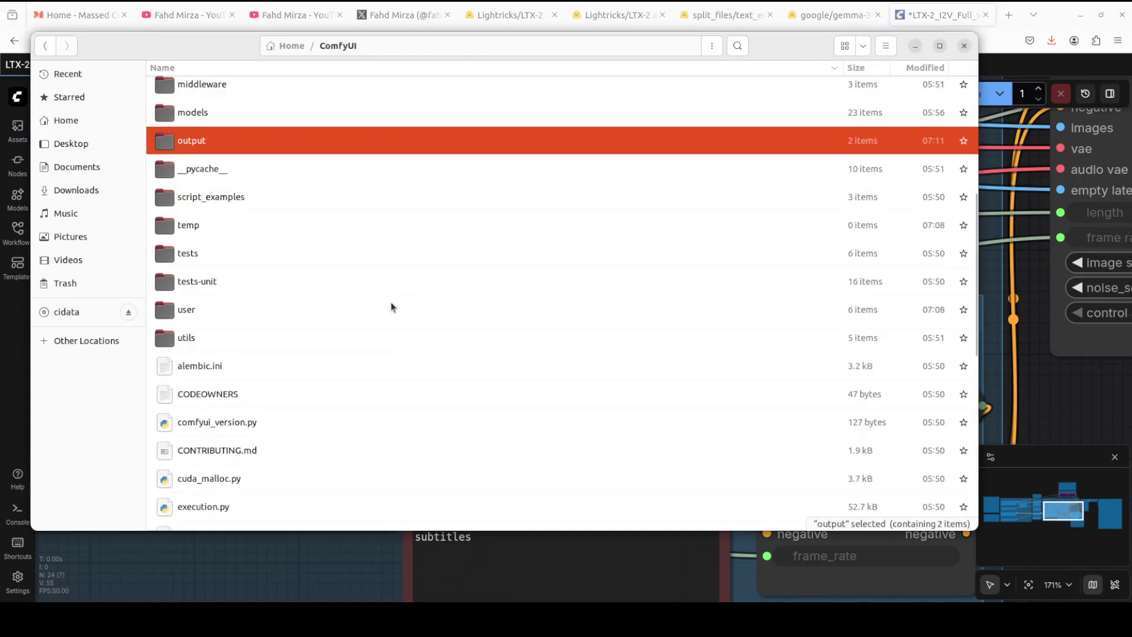
{"action": "double_click", "coordinate": [208, 129]}
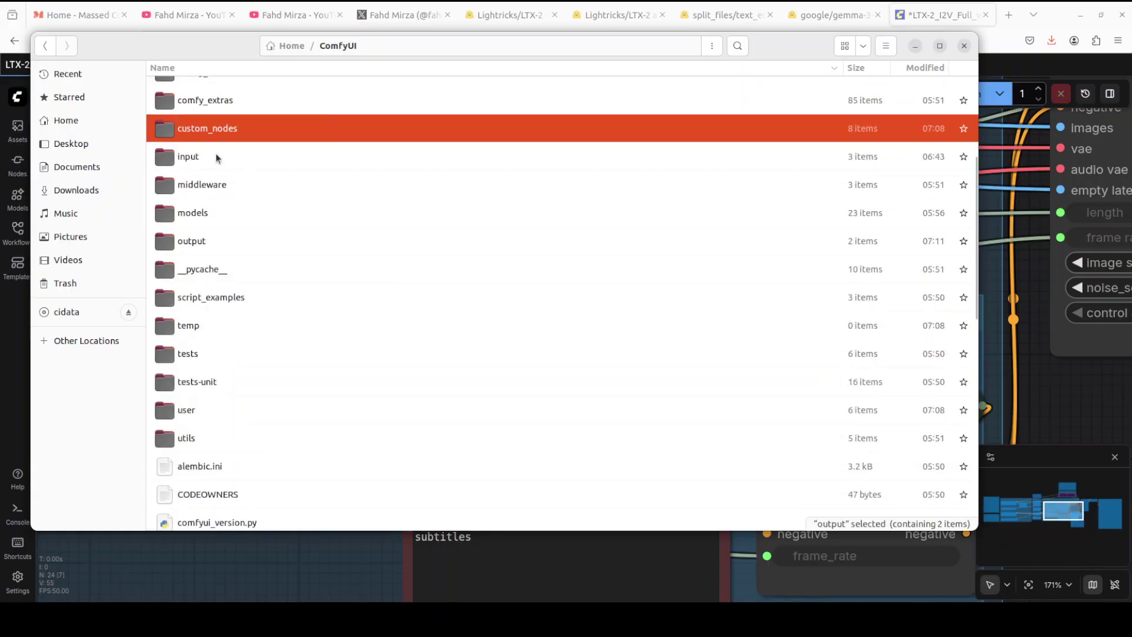
{"action": "double_click", "coordinate": [225, 150]}
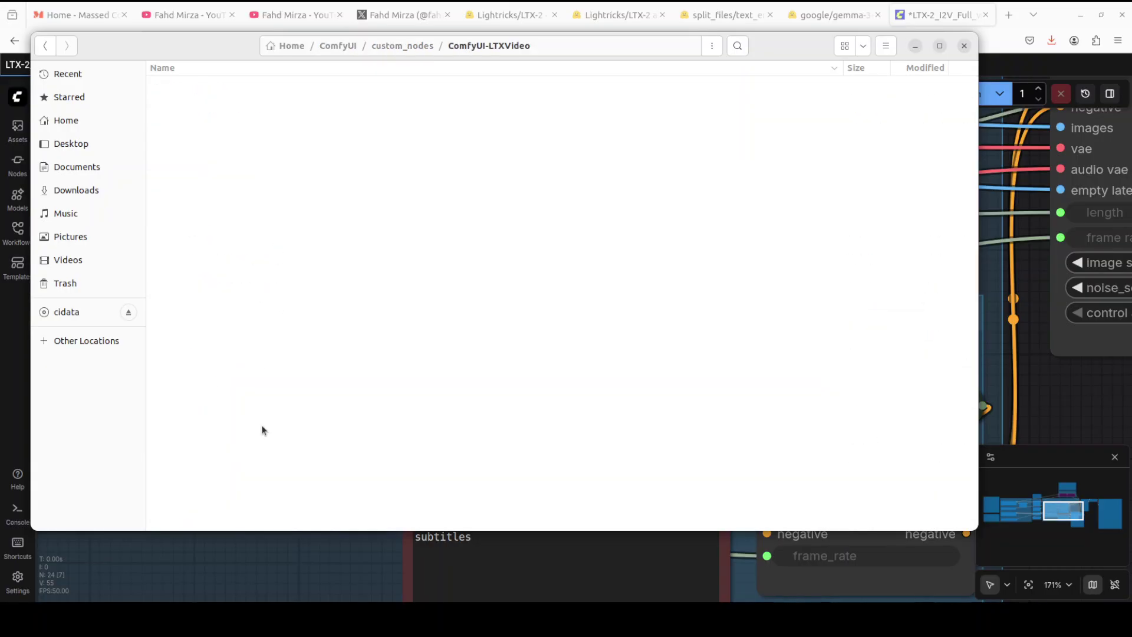
{"action": "double_click", "coordinate": [220, 94]}
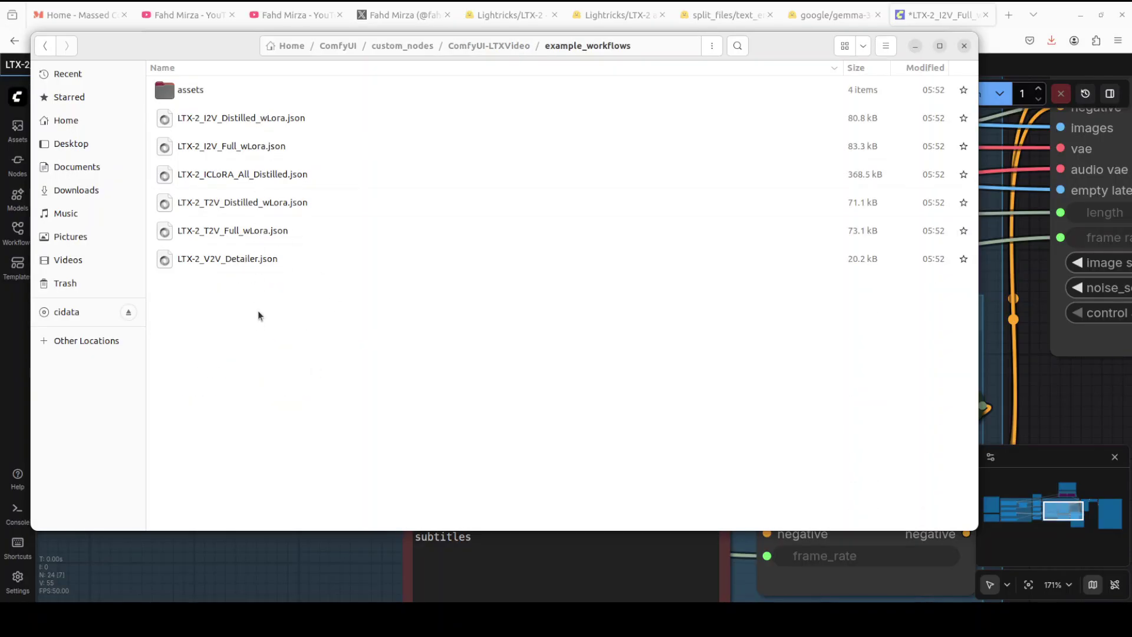
{"action": "left_click", "coordinate": [230, 146]}
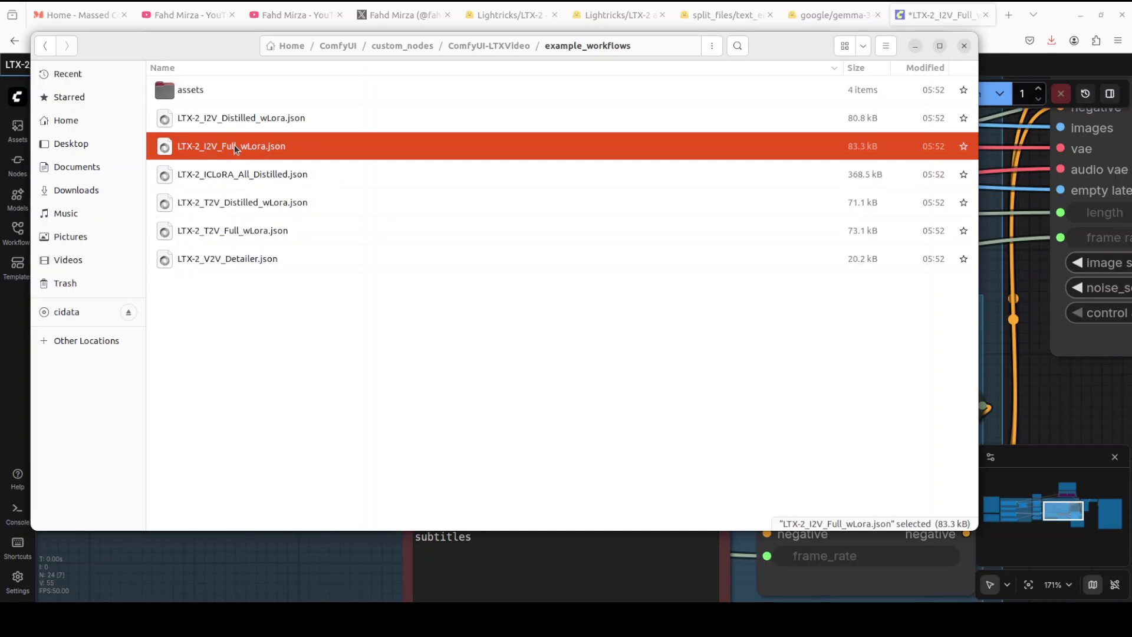
{"action": "left_click_drag", "start_coordinate": [234, 144], "coordinate": [373, 213]}
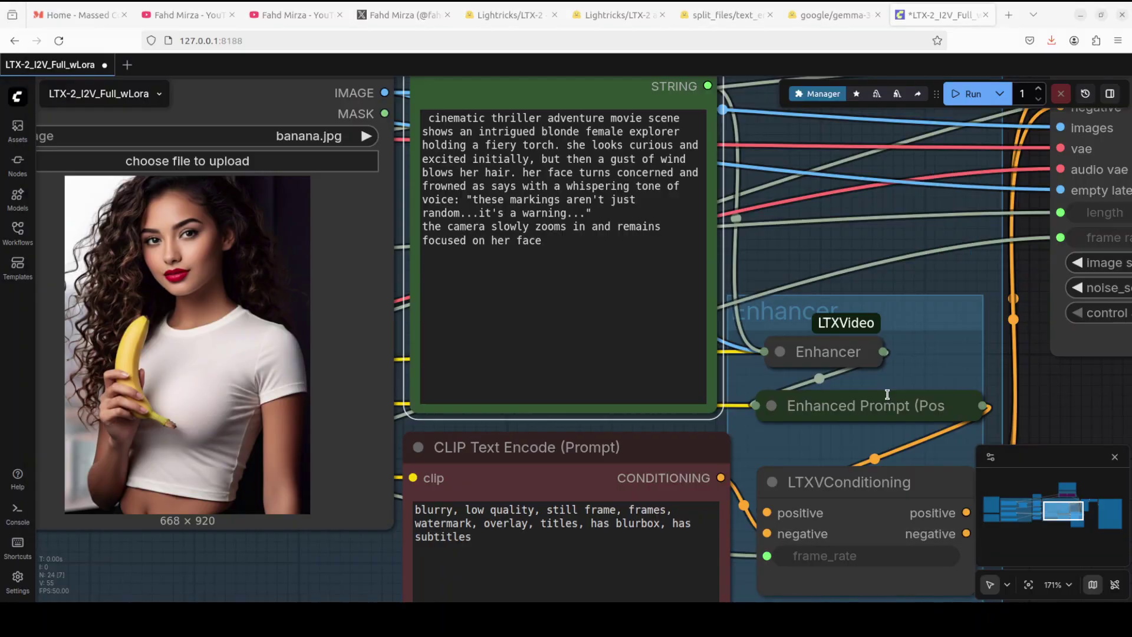
Step: Minimize the file manager and switch to the Lightricks/LTX-2 model card
{"action": "left_click", "coordinate": [915, 47]}
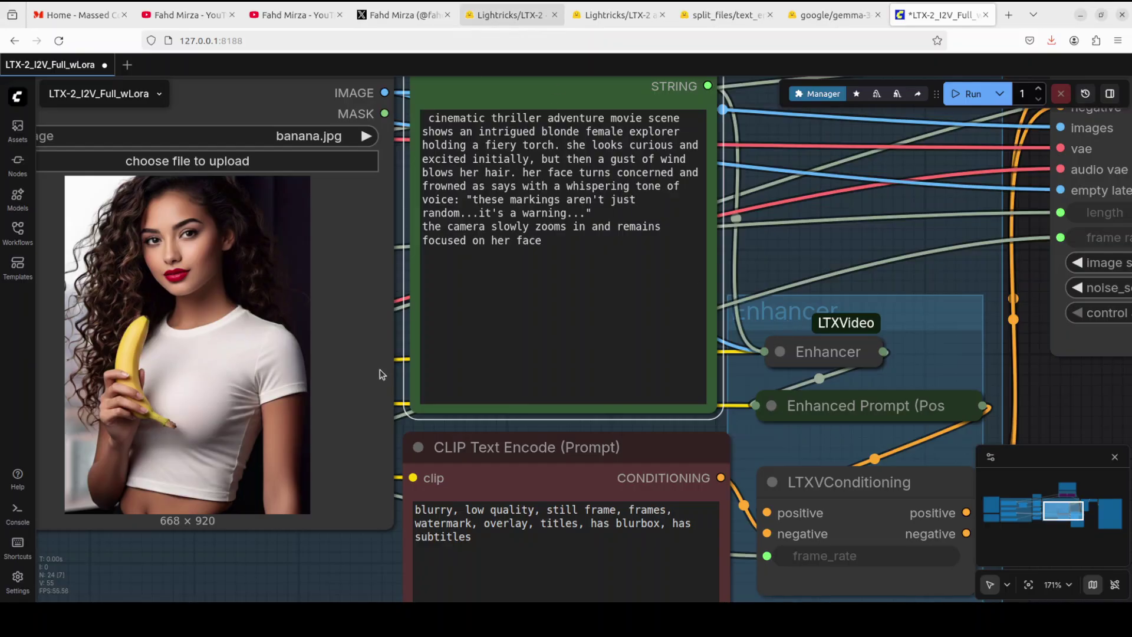
{"action": "left_click", "coordinate": [509, 15]}
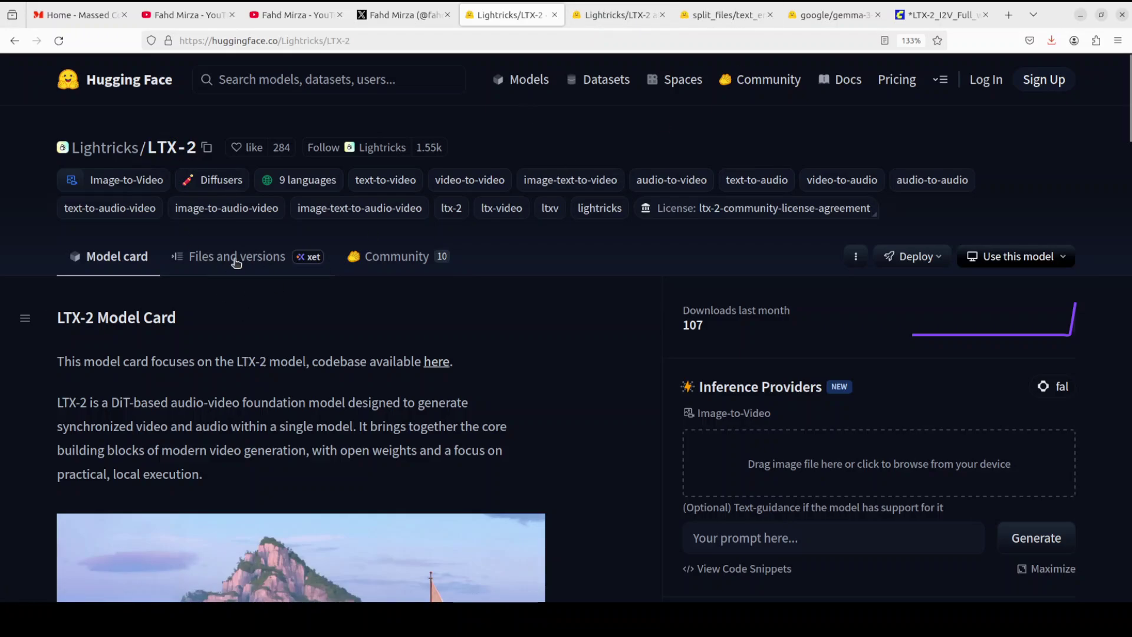
Step: View the LTX-2 file list and begin saving ltx-2-19b-dev.safetensors to models/checkpoints, then cancel
{"action": "left_click", "coordinate": [609, 15]}
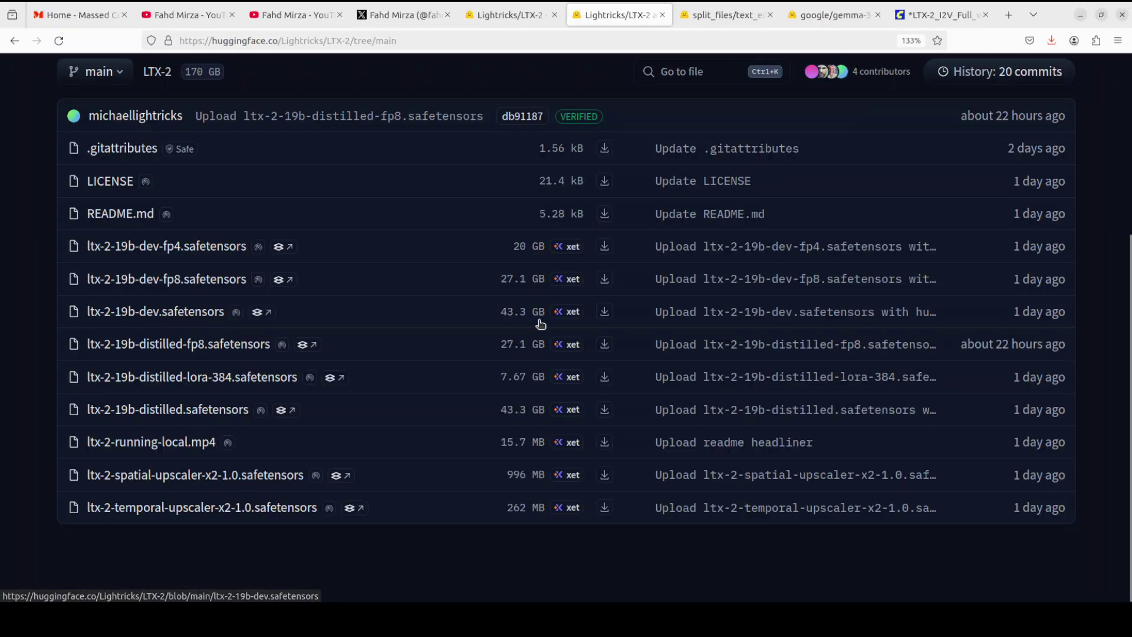
{"action": "right_click", "coordinate": [607, 315]}
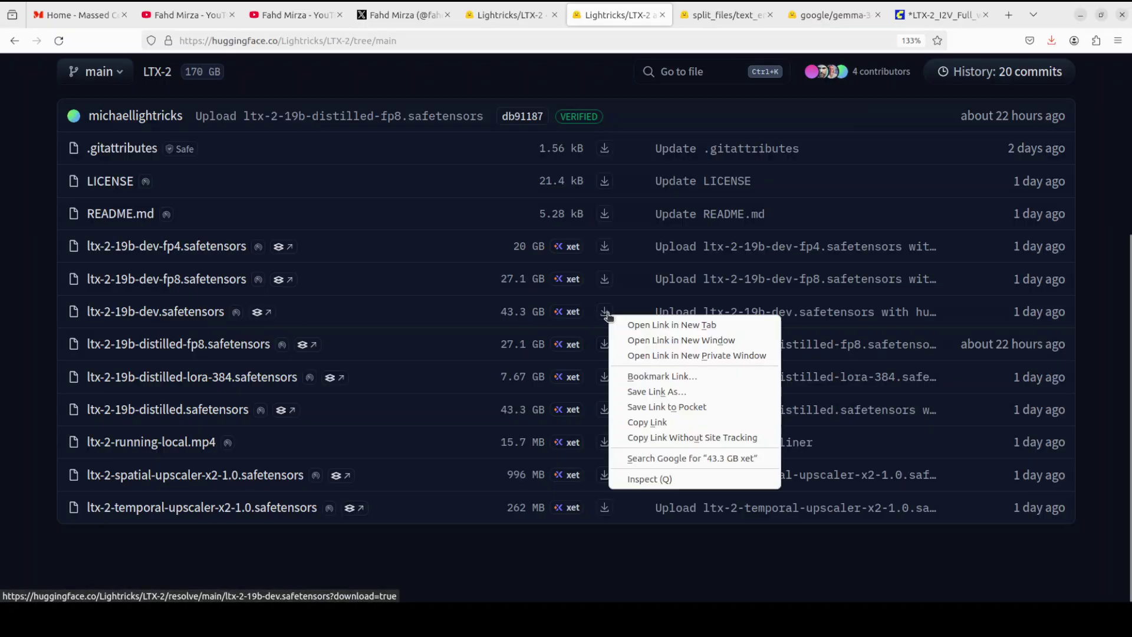
{"action": "left_click", "coordinate": [671, 390]}
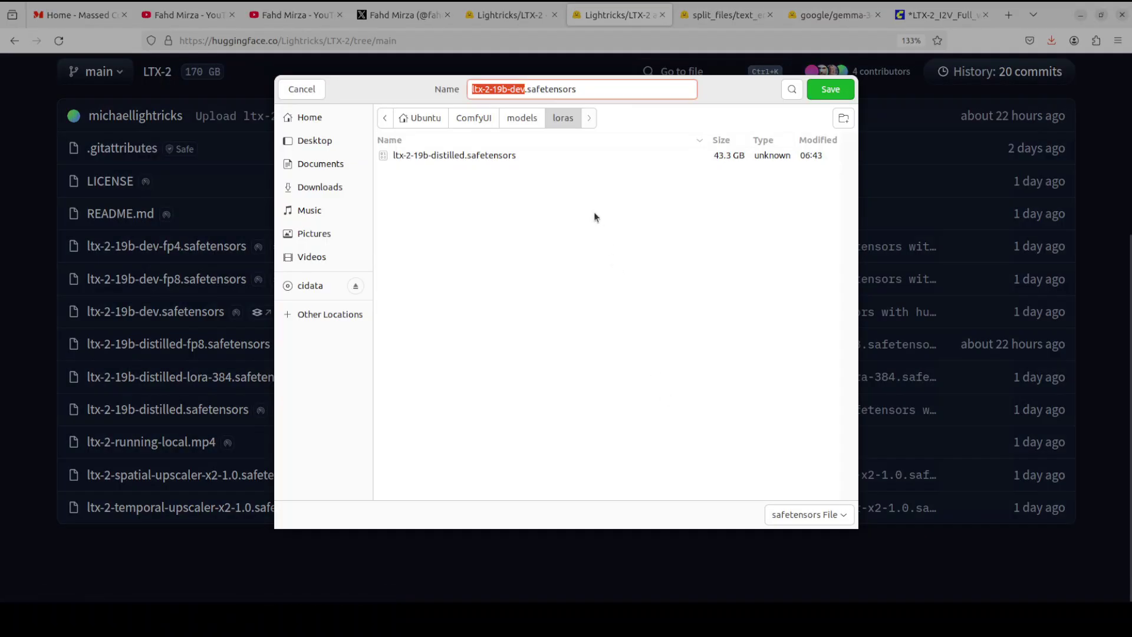
{"action": "left_click", "coordinate": [522, 119]}
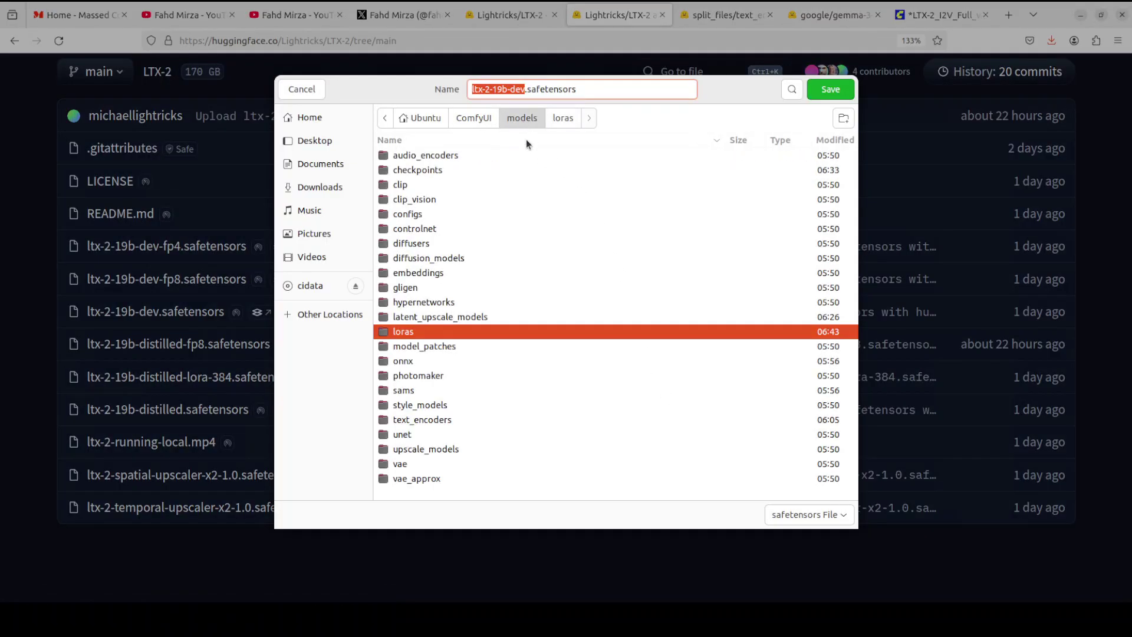
{"action": "double_click", "coordinate": [428, 171]}
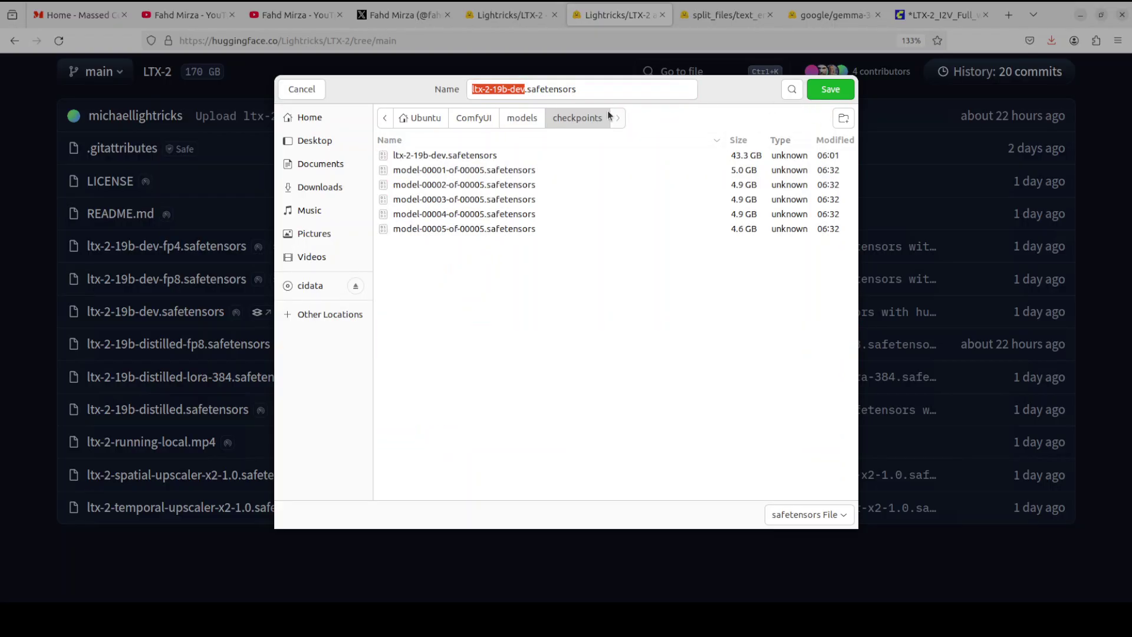
{"action": "left_click", "coordinate": [311, 93]}
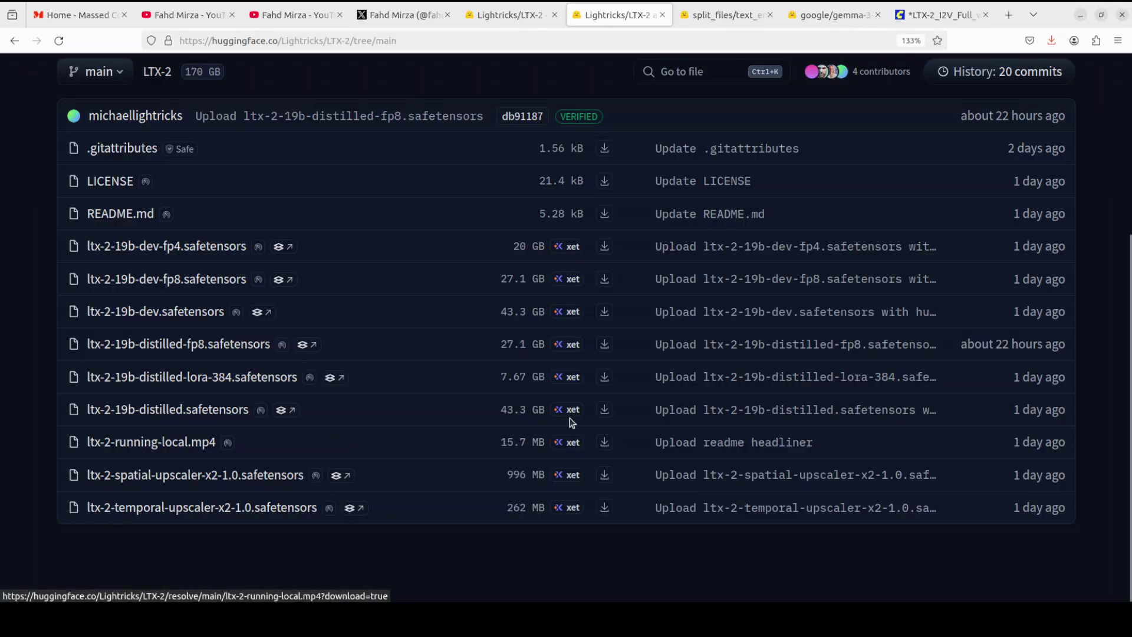
Step: Start saving ltx-2-19b-distilled.safetensors and check the latent_upscale_models folder's contents
{"action": "right_click", "coordinate": [606, 411]}
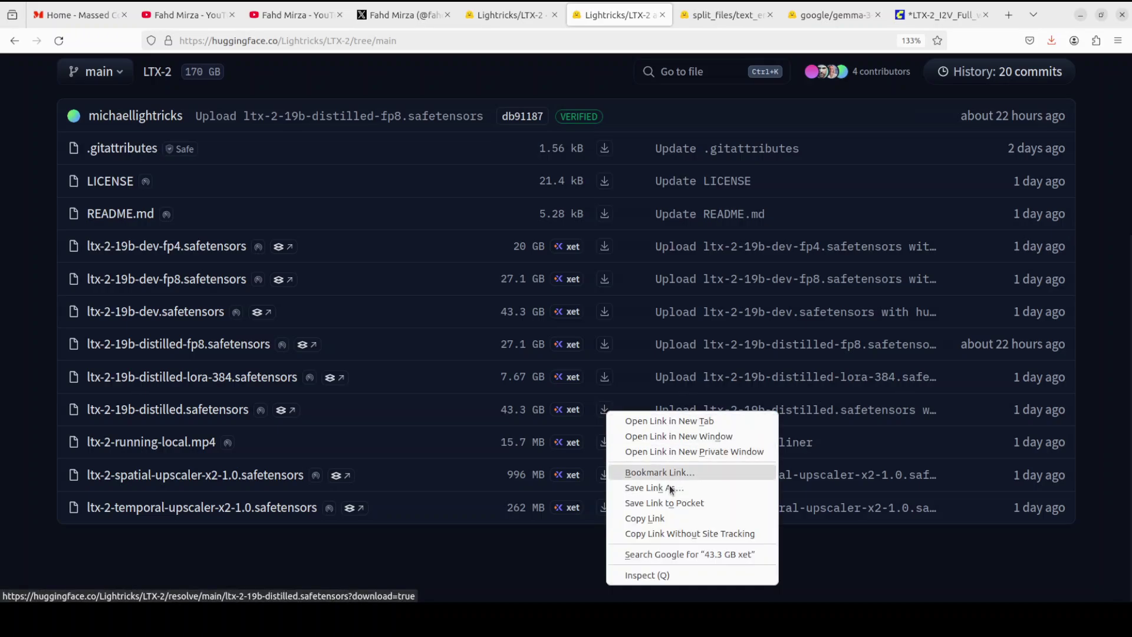
{"action": "left_click", "coordinate": [616, 492]}
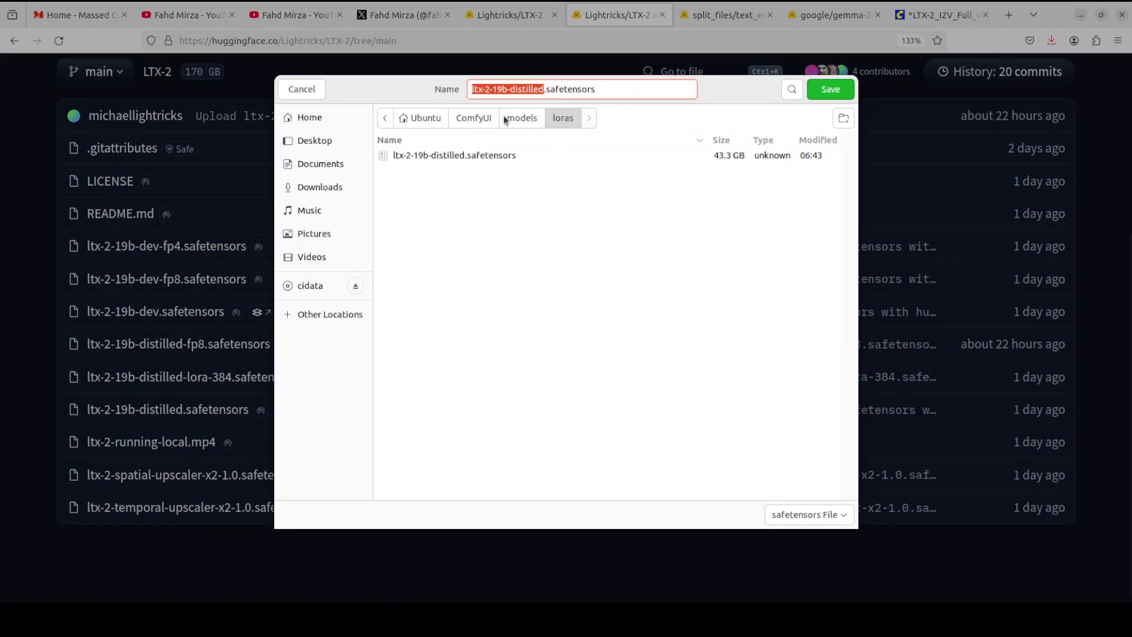
{"action": "left_click", "coordinate": [528, 121]}
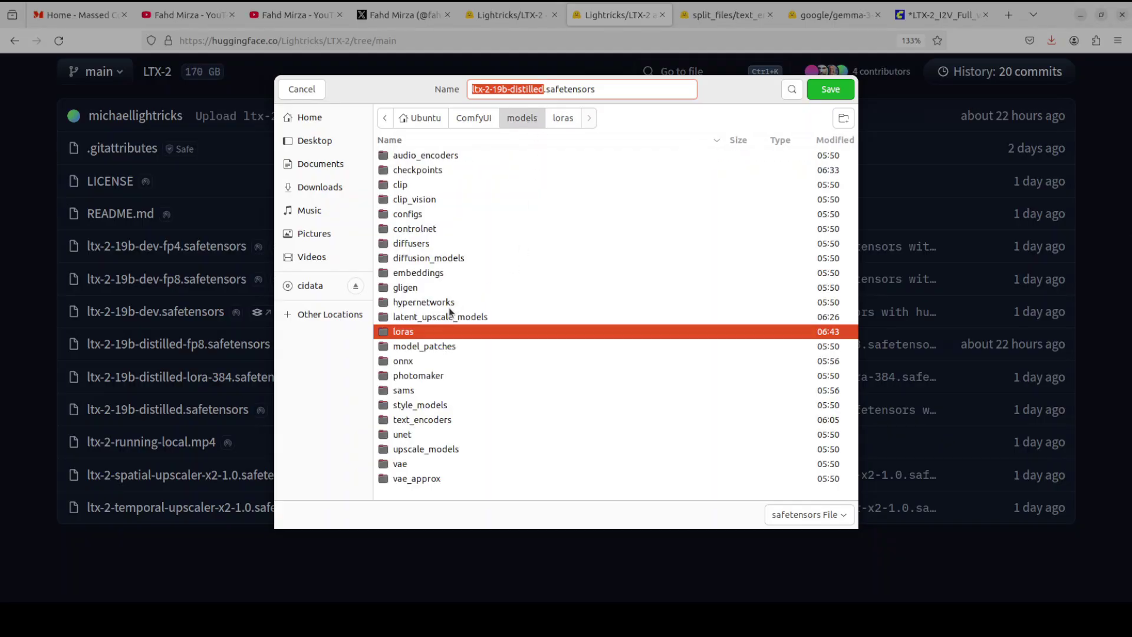
{"action": "double_click", "coordinate": [441, 317]}
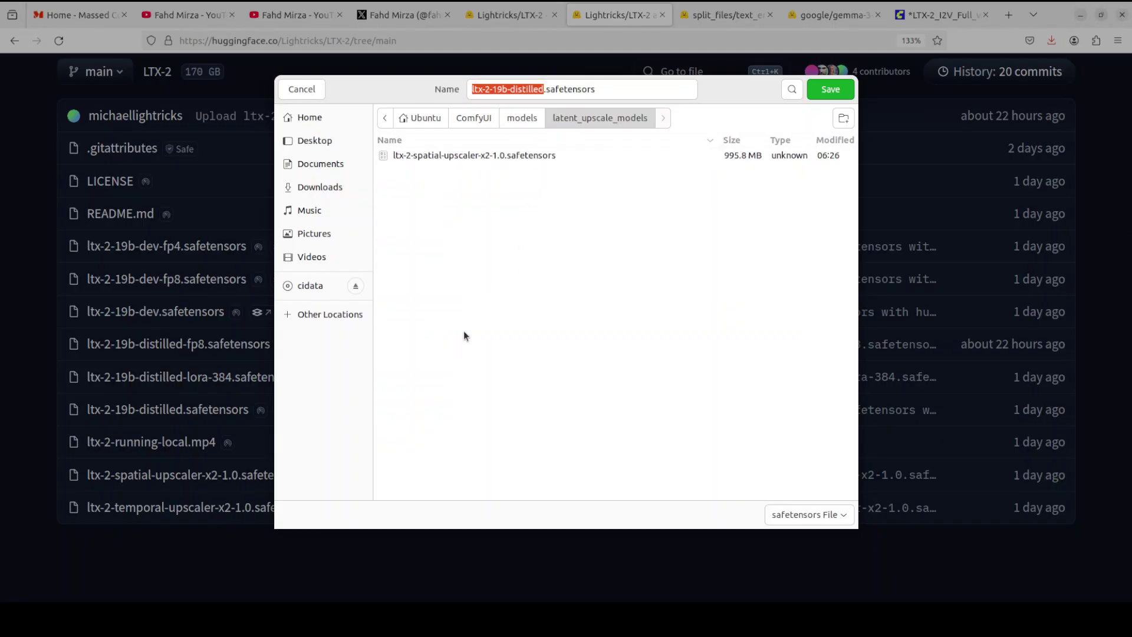
Step: Check the loras folder, cancel the save, and go to the gemma_3_12B_it file page
{"action": "left_click", "coordinate": [511, 119]}
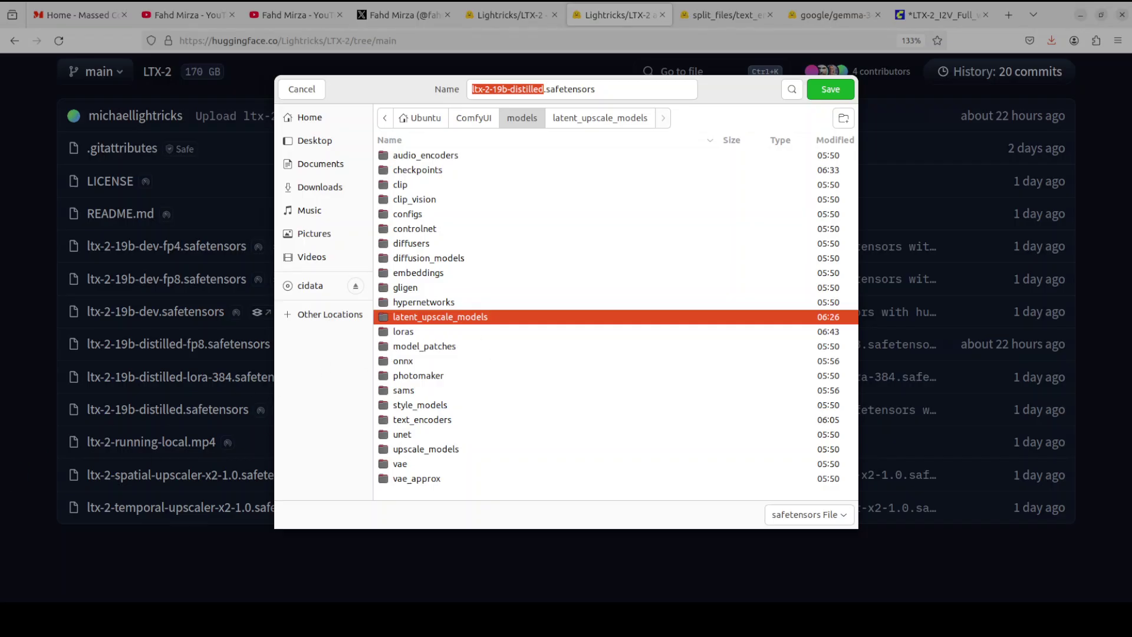
{"action": "double_click", "coordinate": [404, 331]}
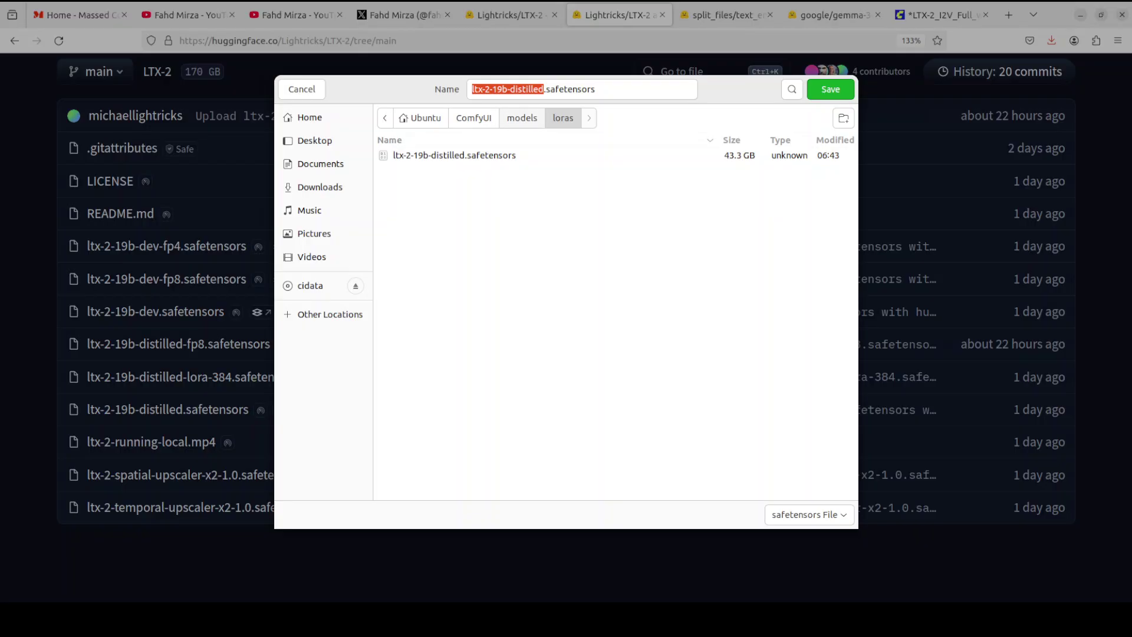
{"action": "left_click", "coordinate": [299, 90]}
{"action": "left_click", "coordinate": [715, 18]}
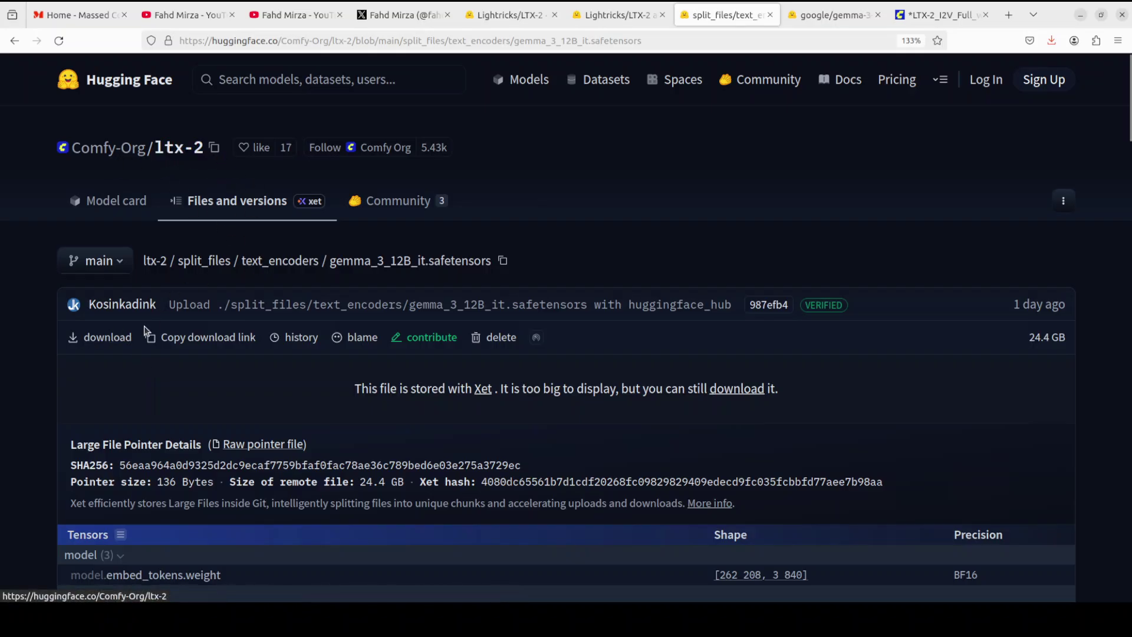
Step: Start saving gemma_3_12B_it.safetensors, check models/text_encoders, cancel, then open the google Gemma 3 12B page
{"action": "right_click", "coordinate": [107, 341]}
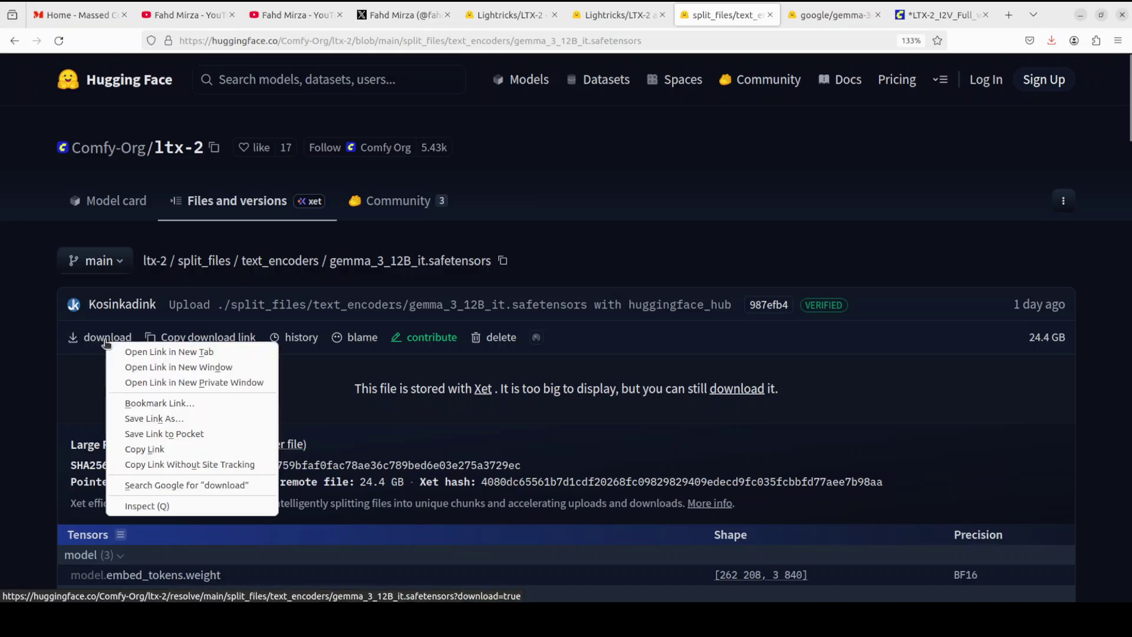
{"action": "left_click", "coordinate": [166, 422]}
{"action": "left_click", "coordinate": [518, 121]}
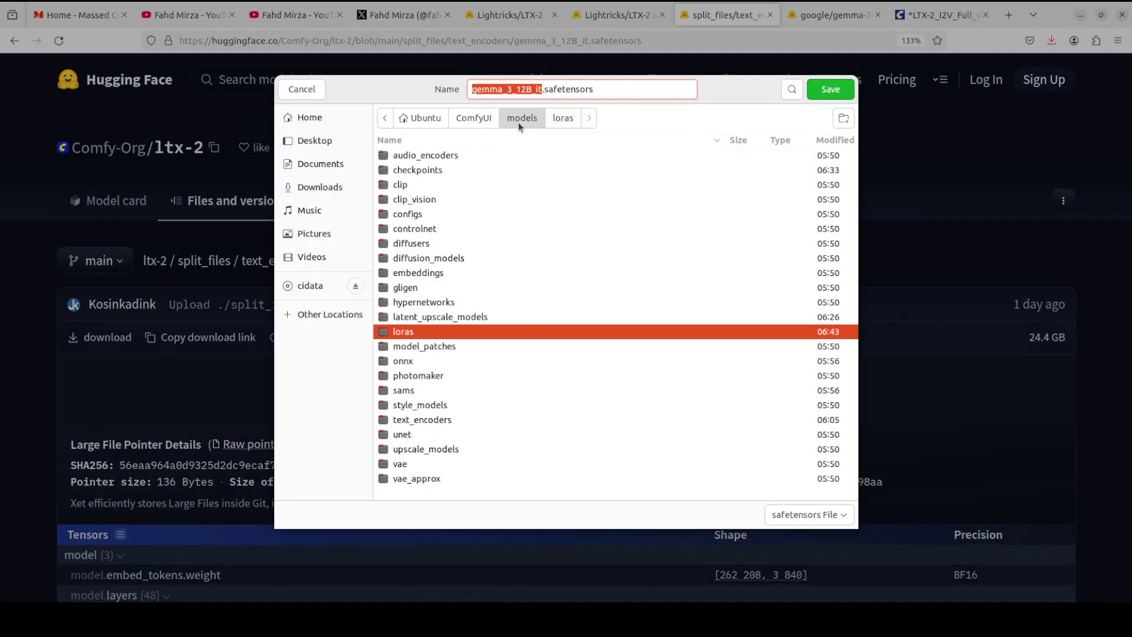
{"action": "double_click", "coordinate": [424, 421]}
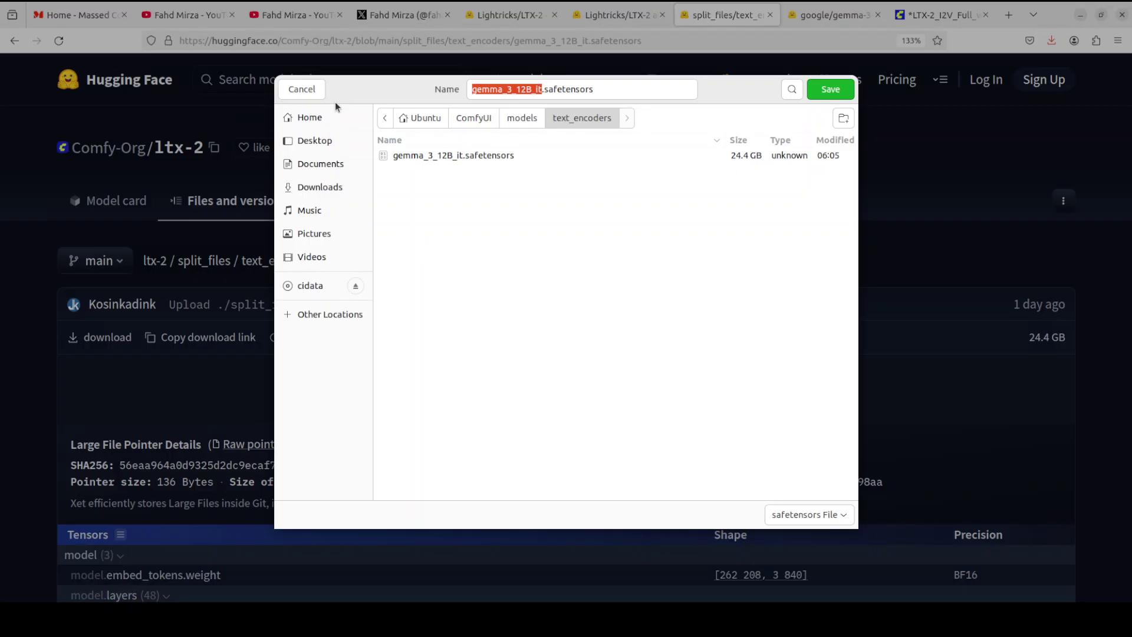
{"action": "left_click", "coordinate": [306, 91]}
{"action": "left_click", "coordinate": [825, 18]}
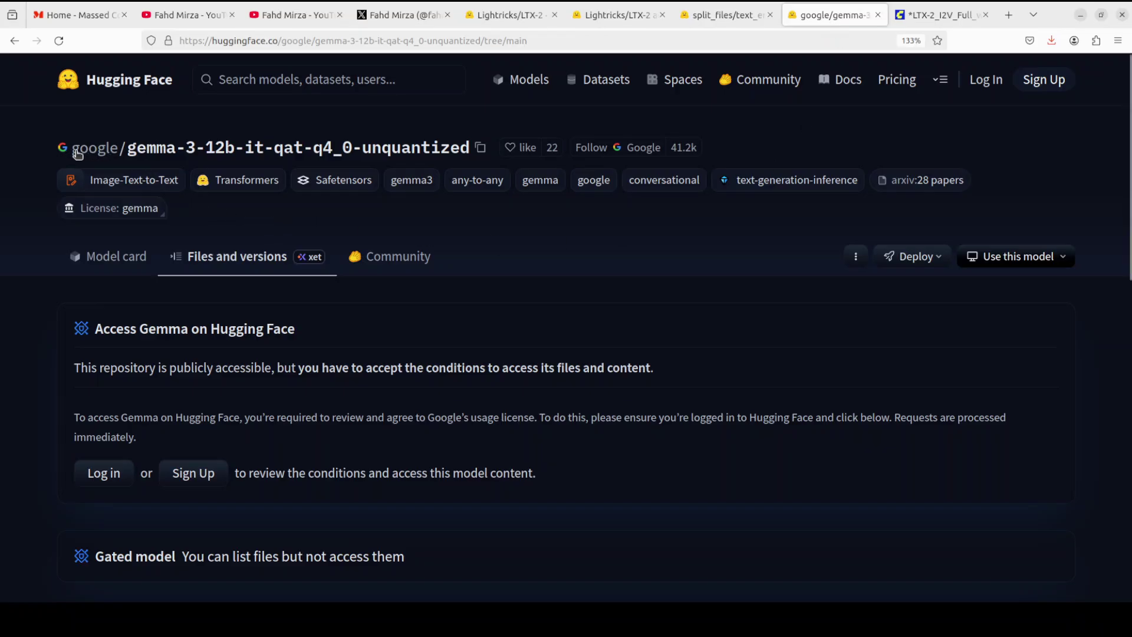
{"action": "mouse_move", "coordinate": [128, 153]}
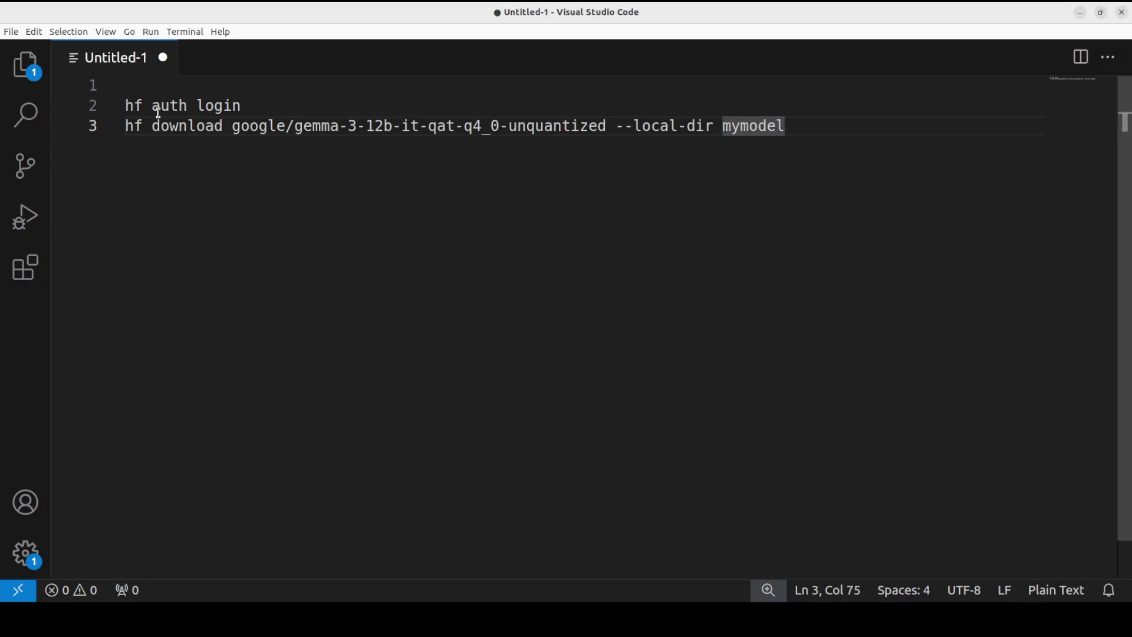
{"action": "left_click_drag", "start_coordinate": [129, 105], "coordinate": [241, 105]}
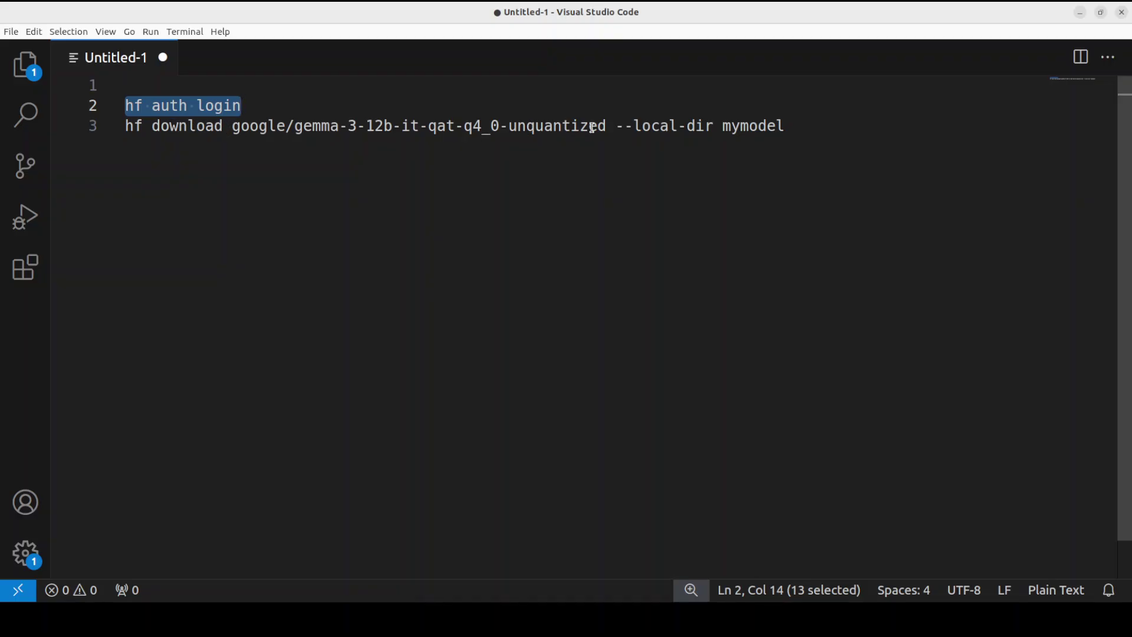
{"action": "left_click_drag", "start_coordinate": [788, 126], "coordinate": [296, 130]}
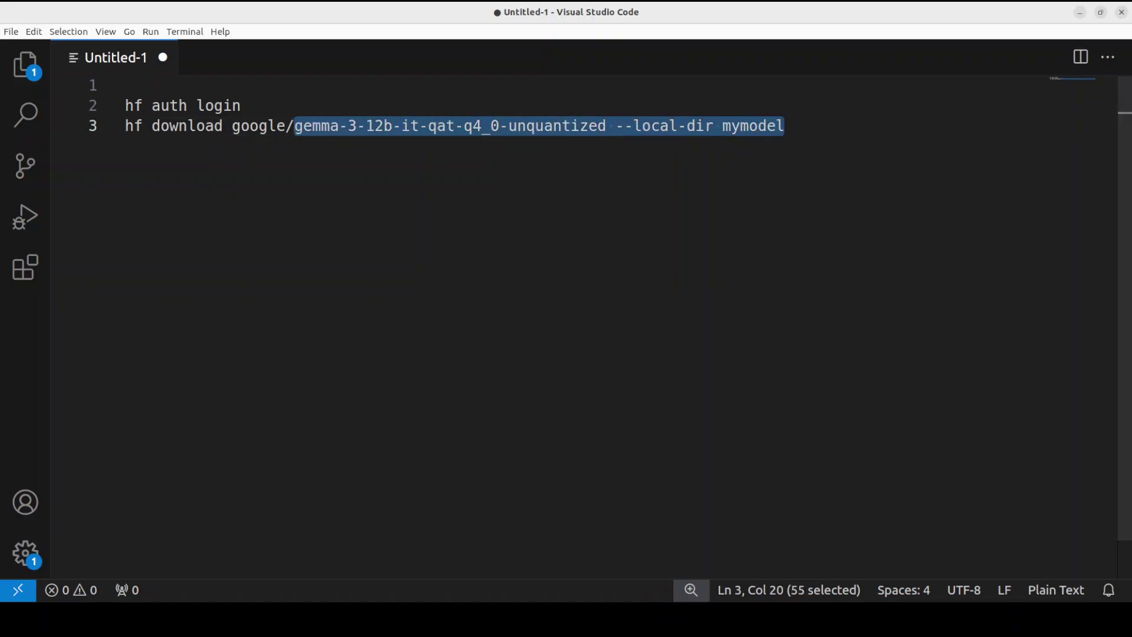
Step: Inspect the ComfyUI/models/checkpoints folder in Files, then minimize it and return to the browser
{"action": "key", "text": "alt+Tab"}
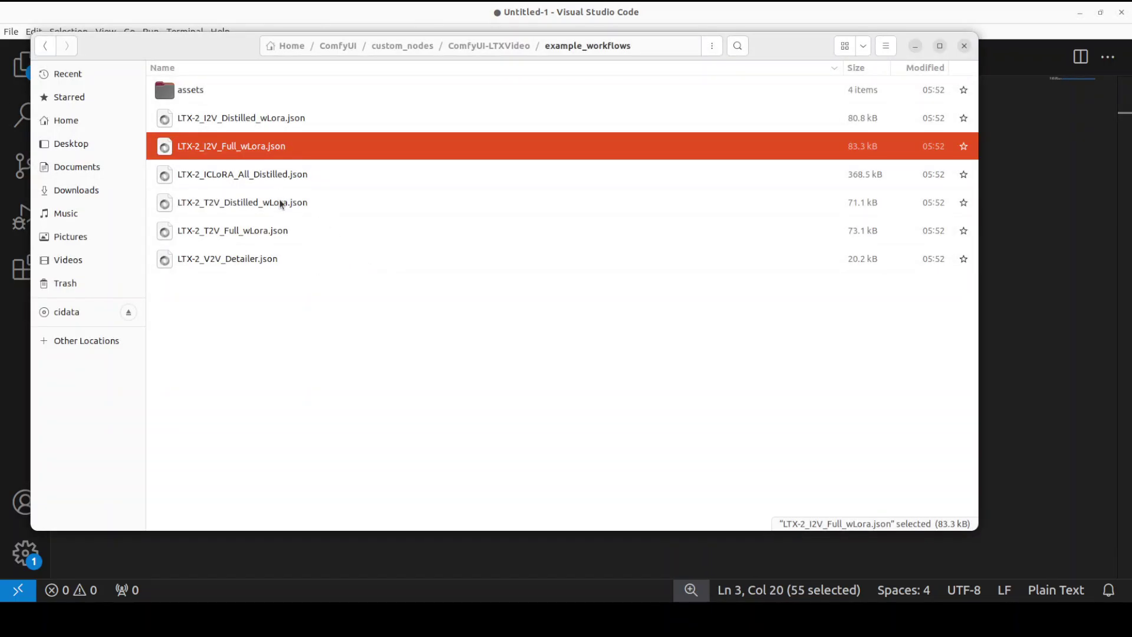
{"action": "left_click", "coordinate": [345, 48]}
{"action": "left_click", "coordinate": [213, 175]}
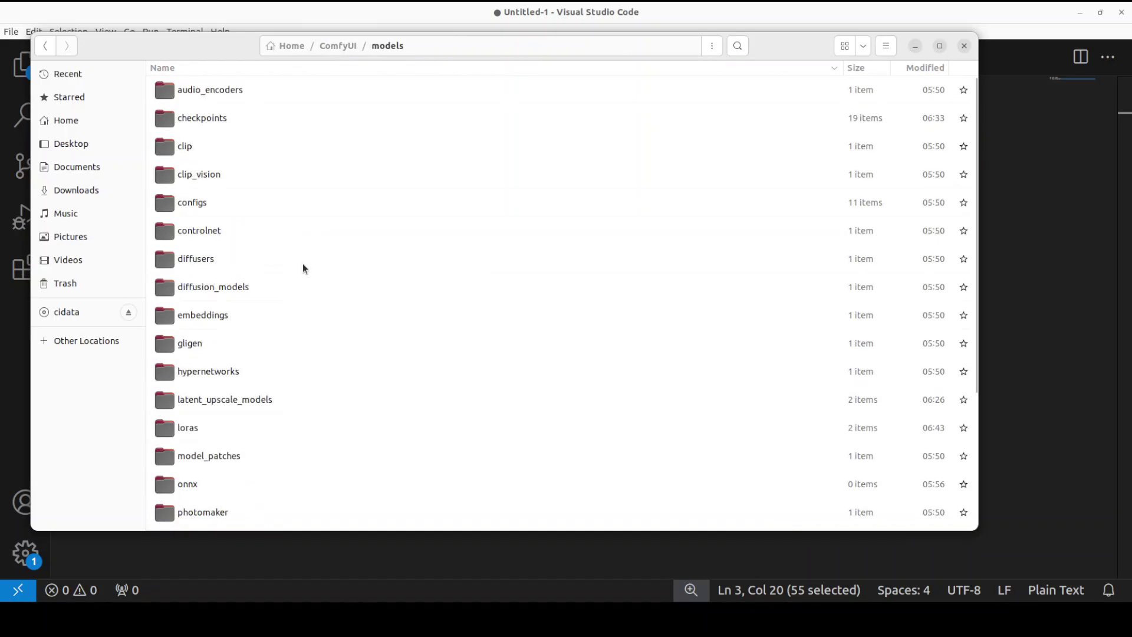
{"action": "double_click", "coordinate": [214, 120]}
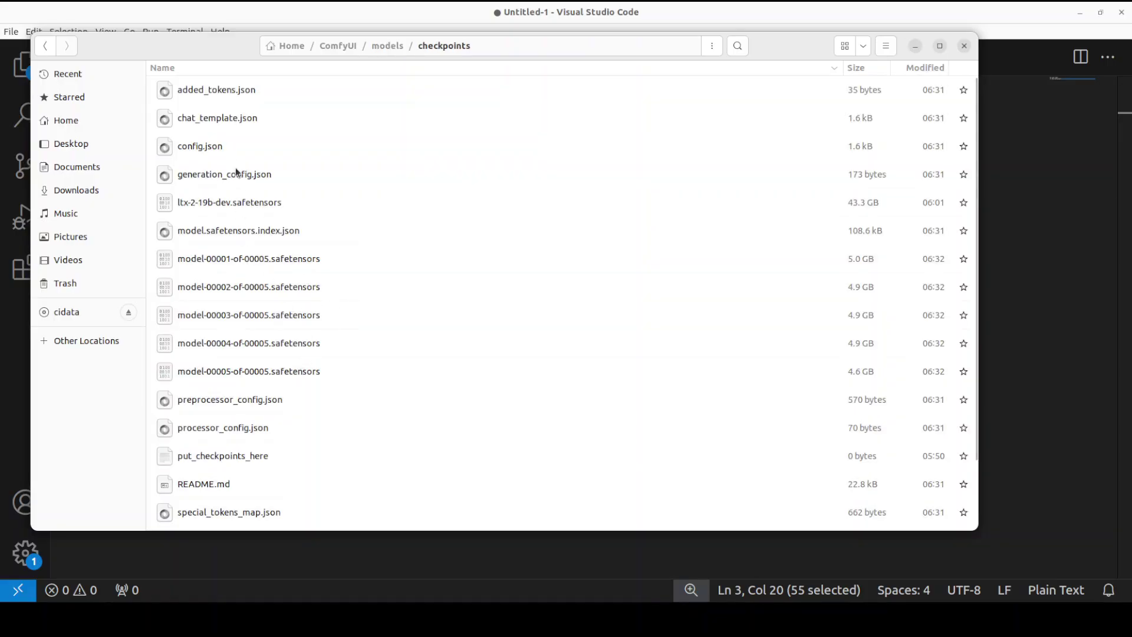
{"action": "scroll", "coordinate": [286, 222], "scroll_direction": "down", "scroll_amount": 3}
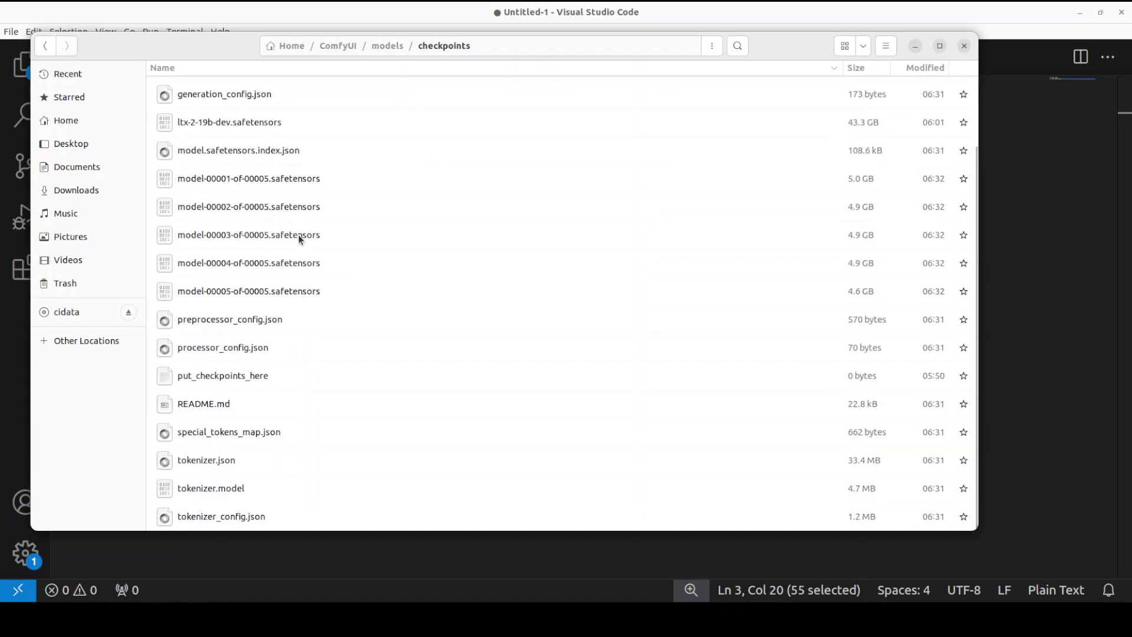
{"action": "scroll", "coordinate": [428, 295], "scroll_direction": "up", "scroll_amount": 3}
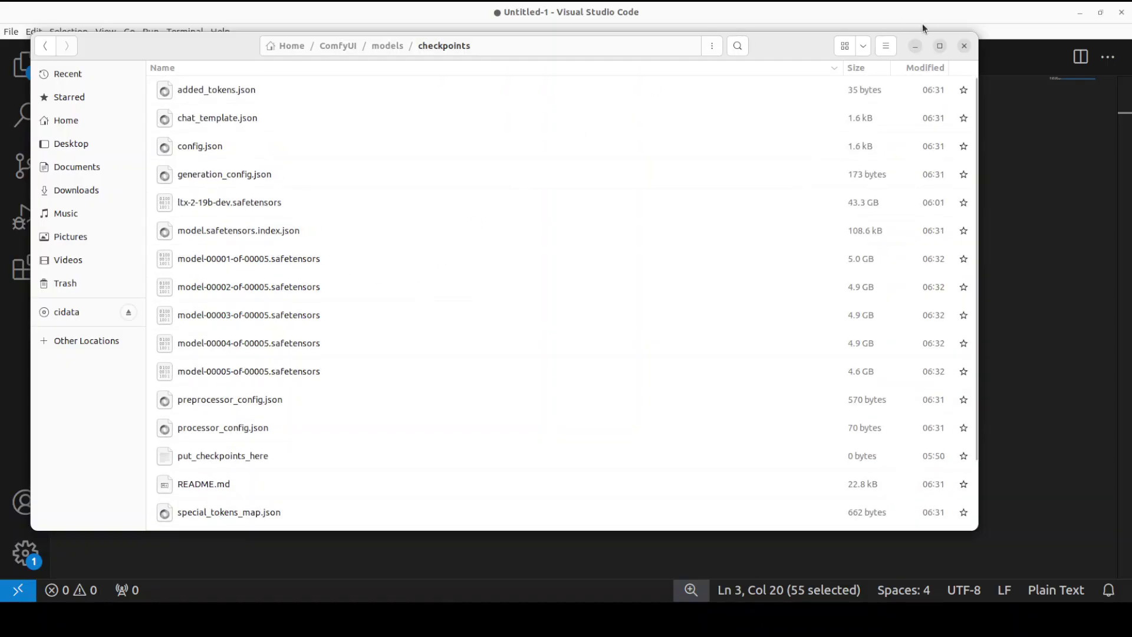
{"action": "left_click", "coordinate": [914, 46]}
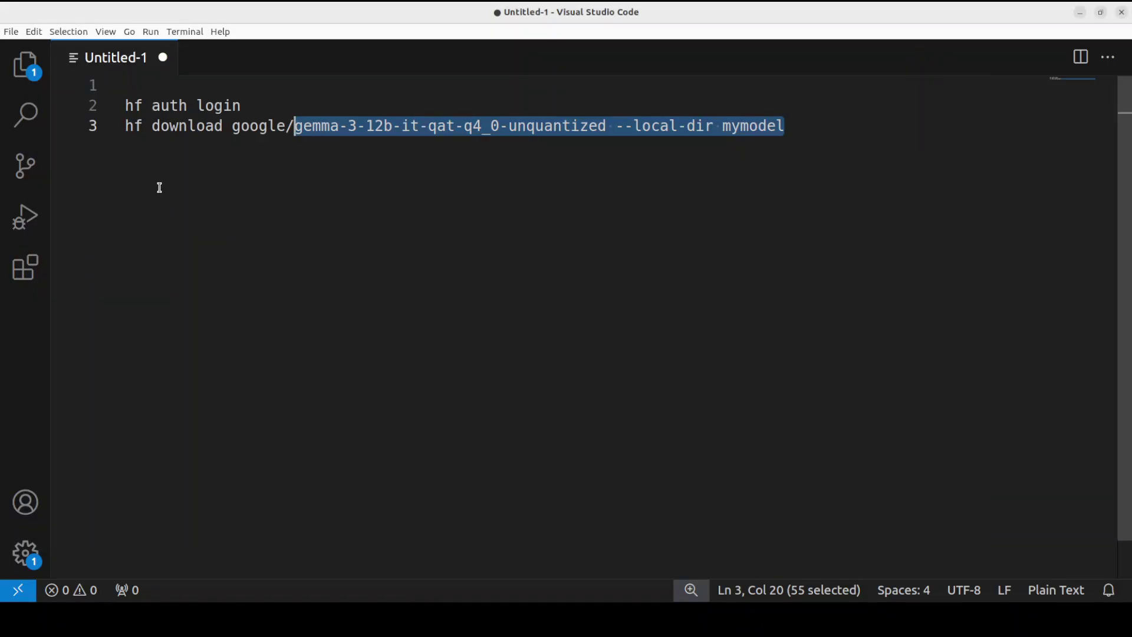
{"action": "key", "text": "alt+Tab"}
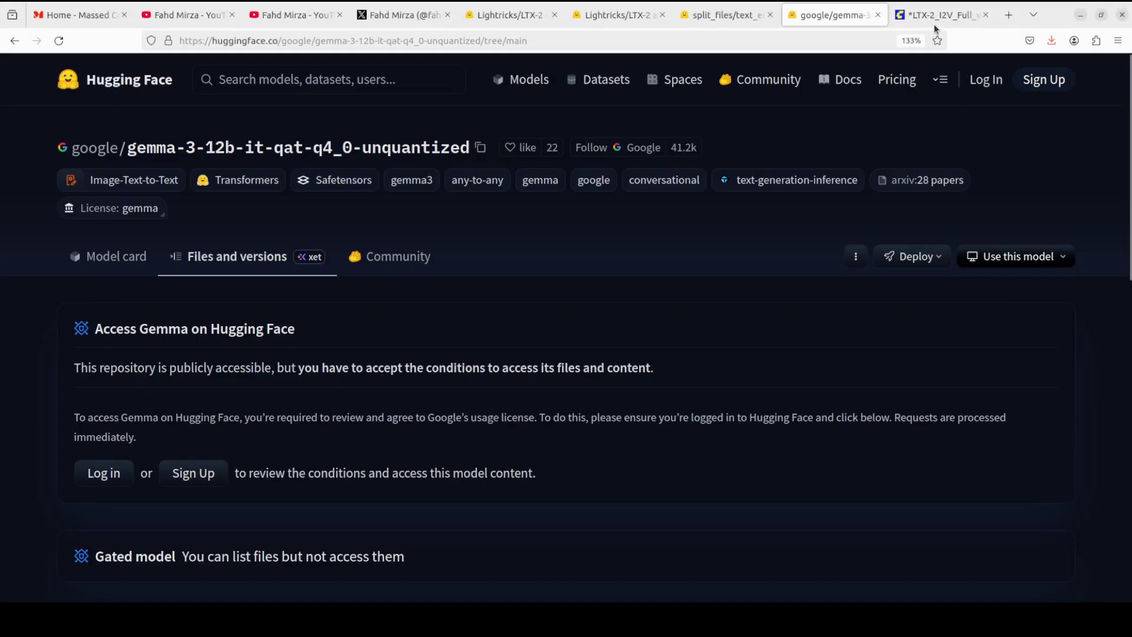
Step: Go to the LTX-2_I2V_Full_wLora workflow and pan over the Load Model, video size and prompt nodes
{"action": "left_click", "coordinate": [937, 17]}
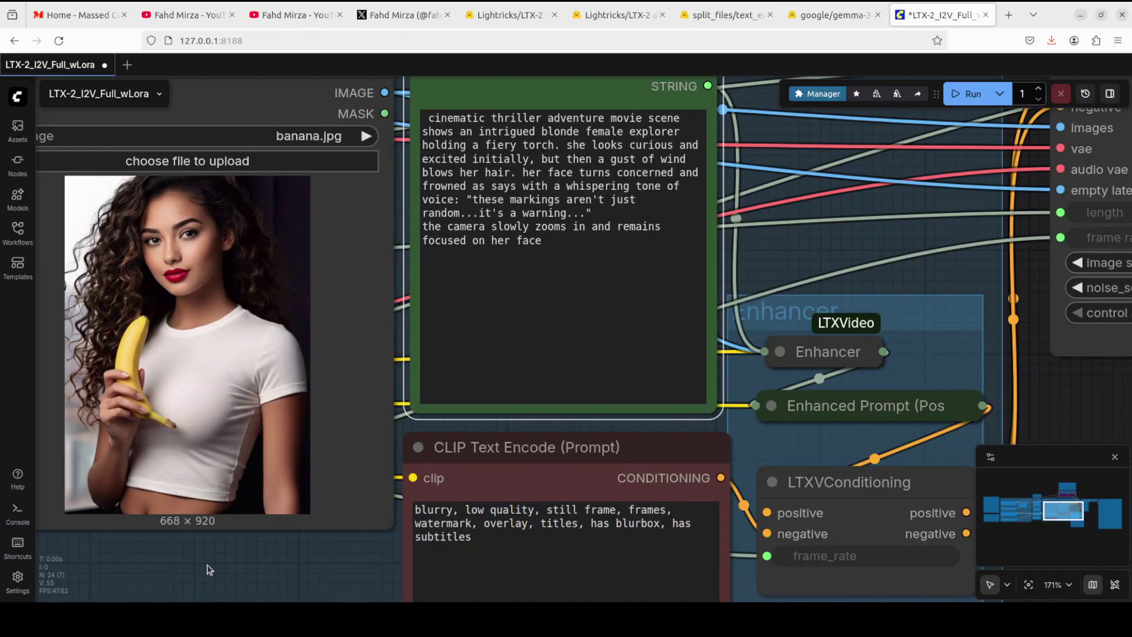
{"action": "left_click_drag", "start_coordinate": [207, 569], "coordinate": [693, 545]}
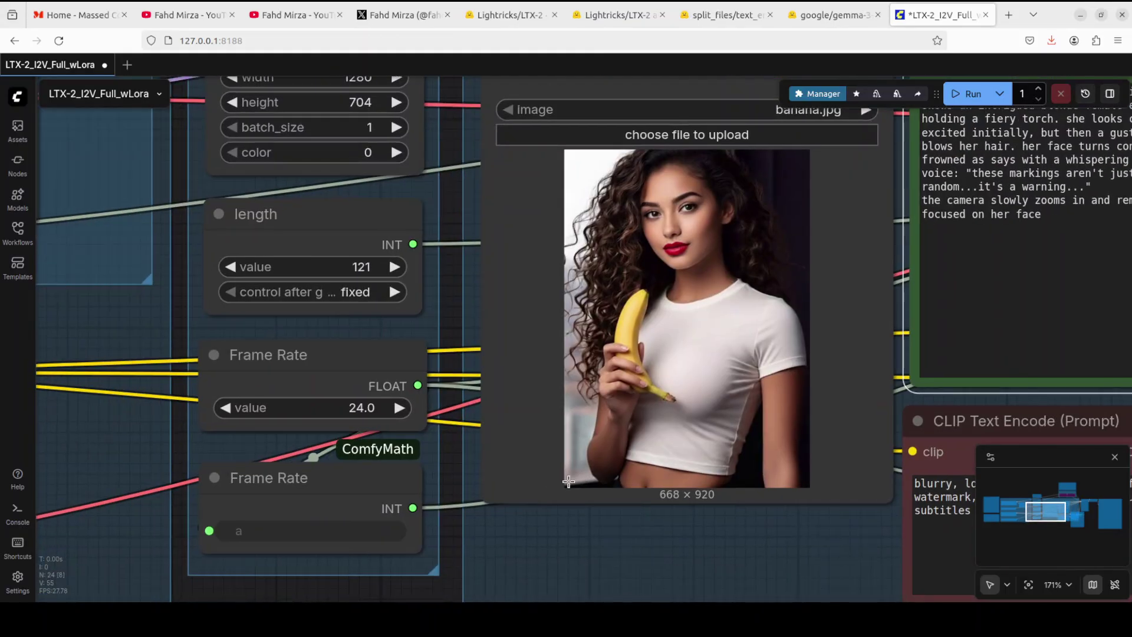
{"action": "scroll", "coordinate": [568, 482], "scroll_direction": "down", "scroll_amount": 2}
{"action": "scroll", "coordinate": [568, 482], "scroll_direction": "down", "scroll_amount": 3}
{"action": "left_click_drag", "start_coordinate": [550, 552], "coordinate": [694, 544]}
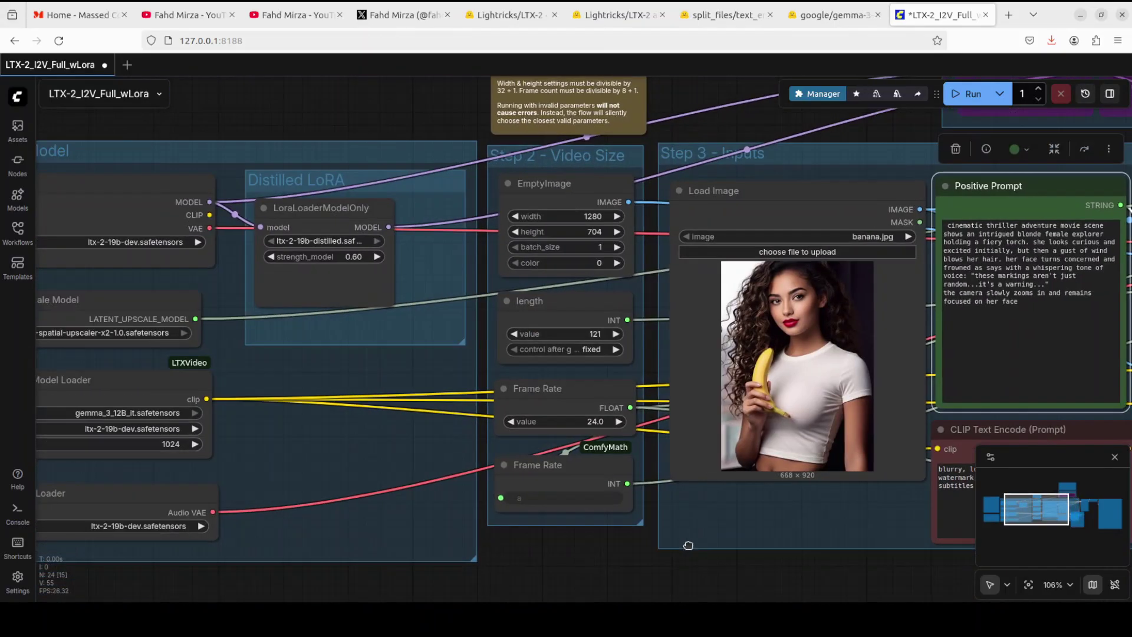
{"action": "left_click_drag", "start_coordinate": [236, 291], "coordinate": [489, 270]}
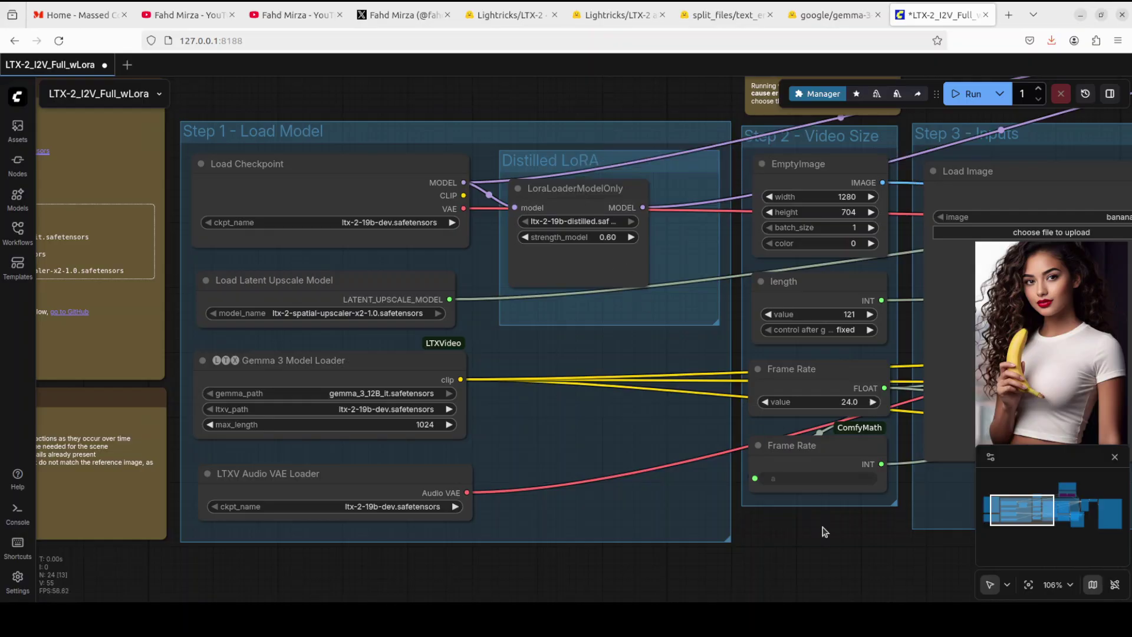
{"action": "left_click_drag", "start_coordinate": [660, 525], "coordinate": [218, 540]}
Step: Pan the canvas over to the Samplers node
{"action": "left_click_drag", "start_coordinate": [837, 264], "coordinate": [740, 251]}
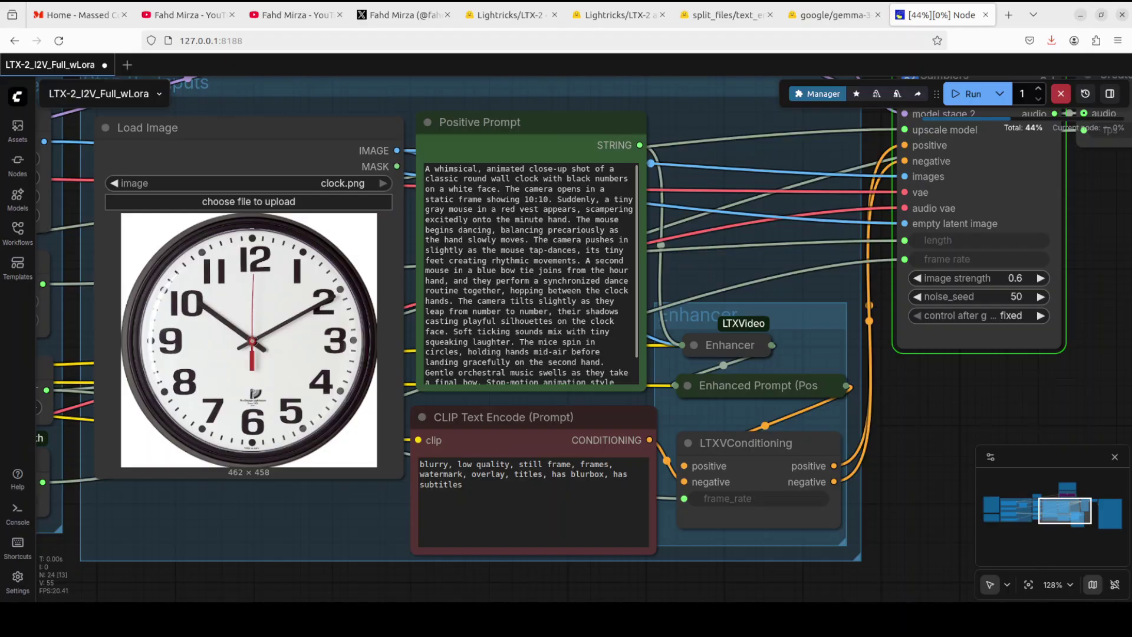
{"action": "scroll", "coordinate": [530, 274], "scroll_direction": "down", "scroll_amount": 1}
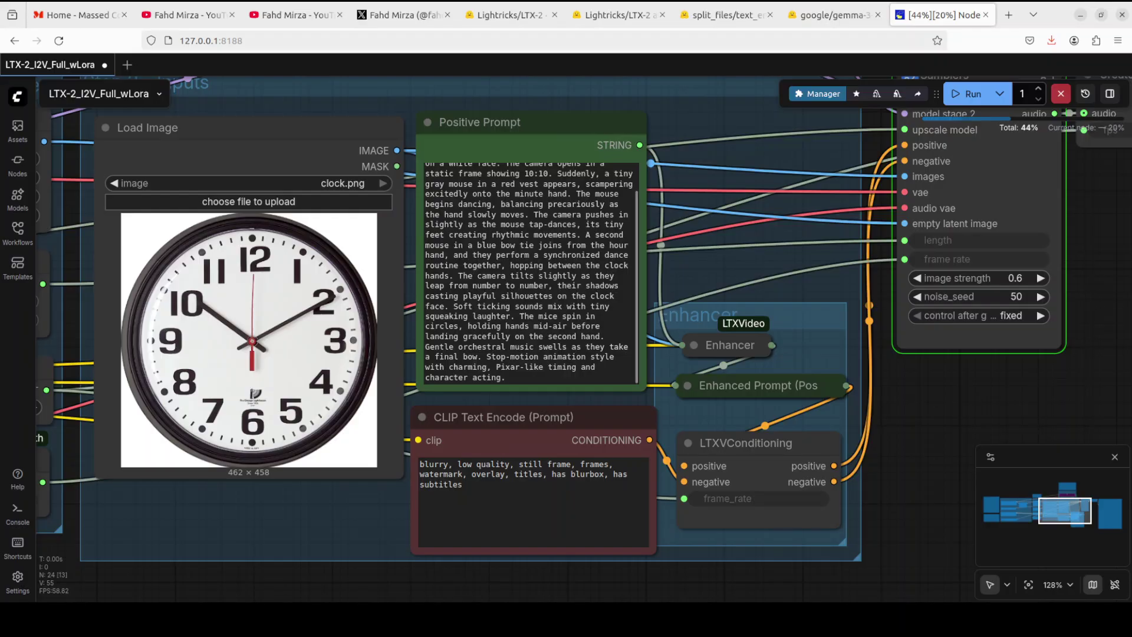
{"action": "left_click", "coordinate": [12, 149]}
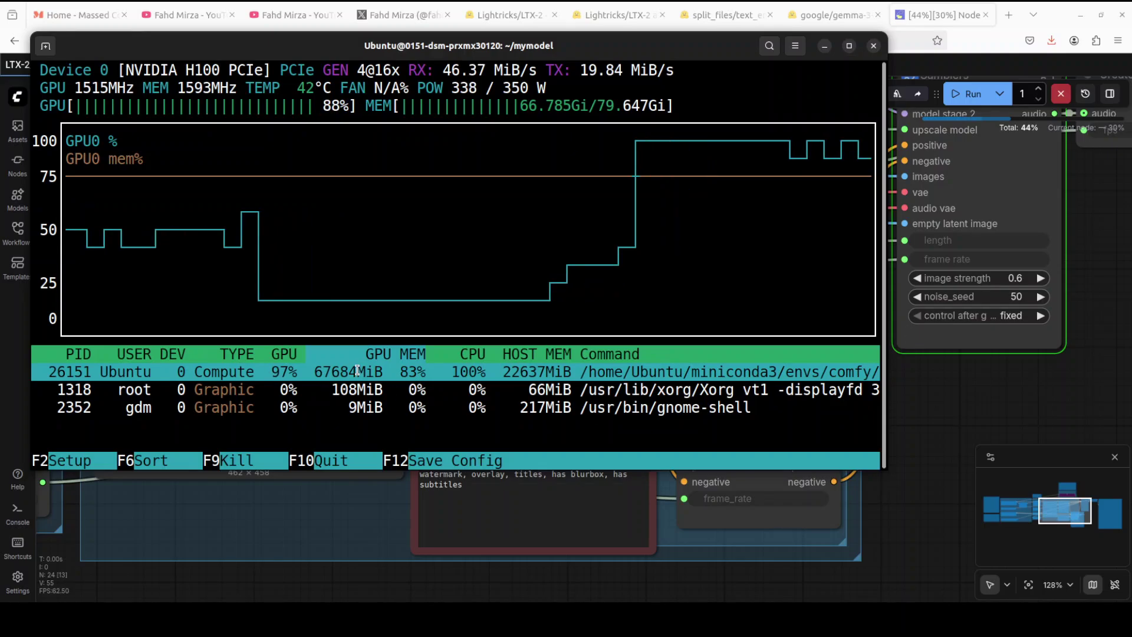
{"action": "left_click", "coordinate": [824, 46]}
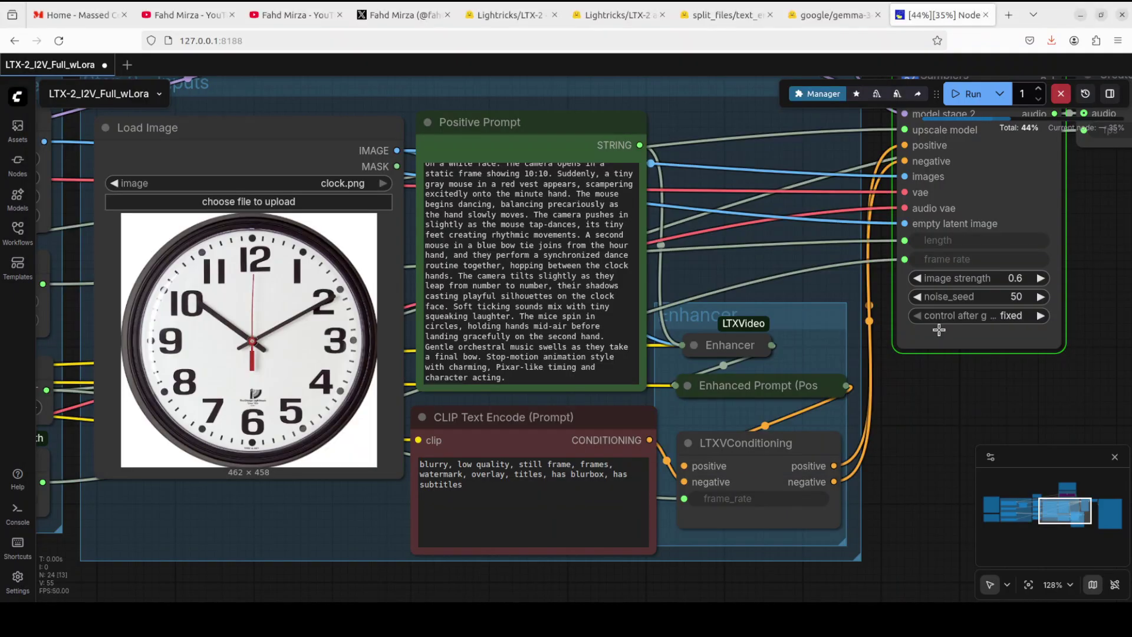
Step: Play the finished five-second clock video of two mice dancing in the Save Video node
{"action": "mouse_move", "coordinate": [927, 83]}
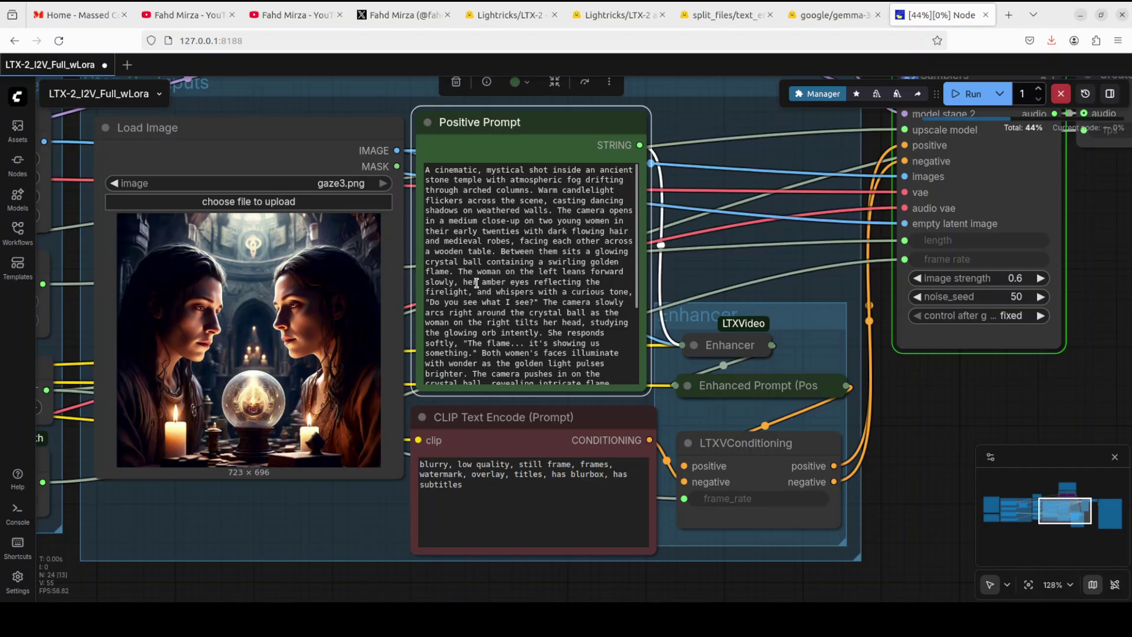
Step: Highlight the temple prompt passage where she whispers her question
{"action": "left_click_drag", "start_coordinate": [477, 283], "coordinate": [585, 301]}
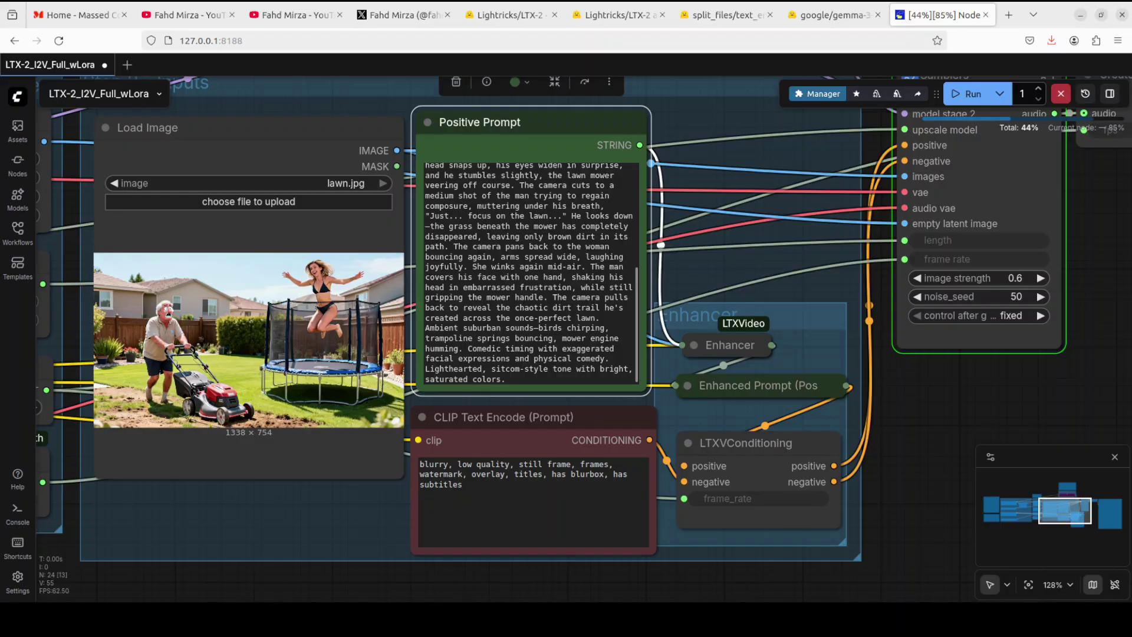
Step: Scroll through the backyard mowing-and-trampoline prompt for the lawn.jpg run
{"action": "scroll", "coordinate": [531, 275], "scroll_direction": "up", "scroll_amount": 10}
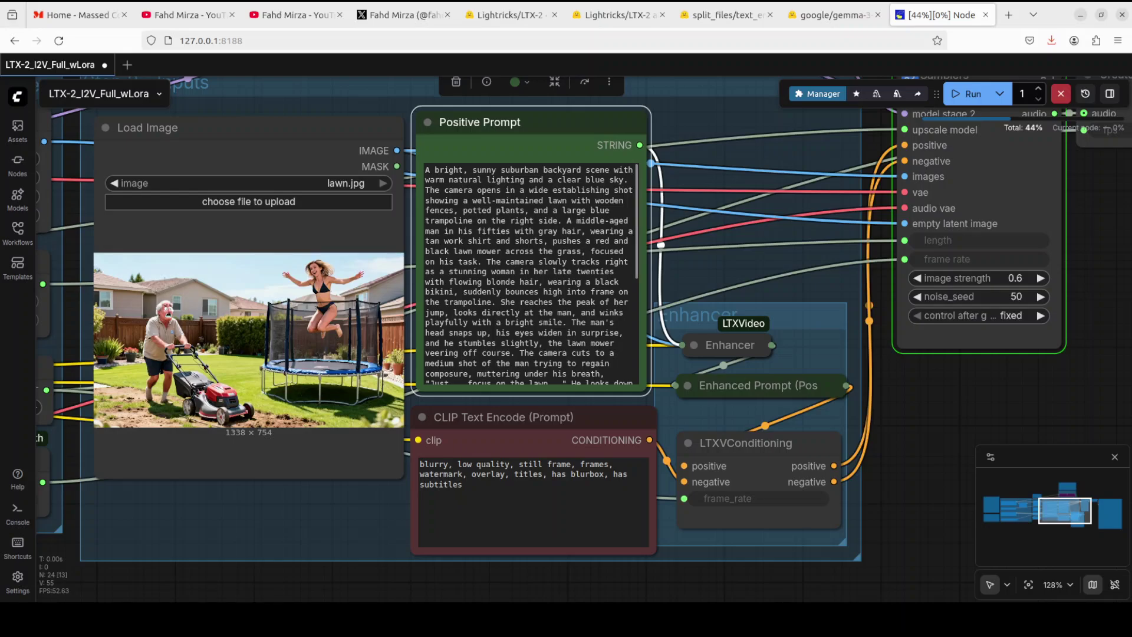
{"action": "scroll", "coordinate": [531, 274], "scroll_direction": "down", "scroll_amount": 2}
{"action": "scroll", "coordinate": [531, 274], "scroll_direction": "down", "scroll_amount": 2}
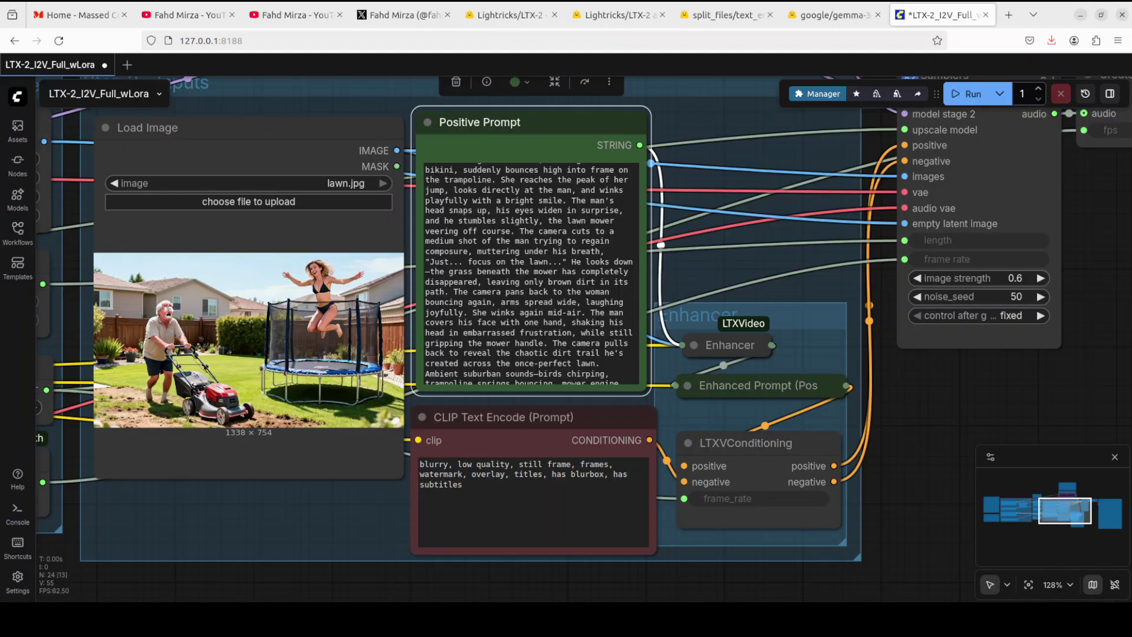
Step: Once the lawn video run completes, go to the Lightricks/LTX-2 model card
{"action": "left_click", "coordinate": [507, 14]}
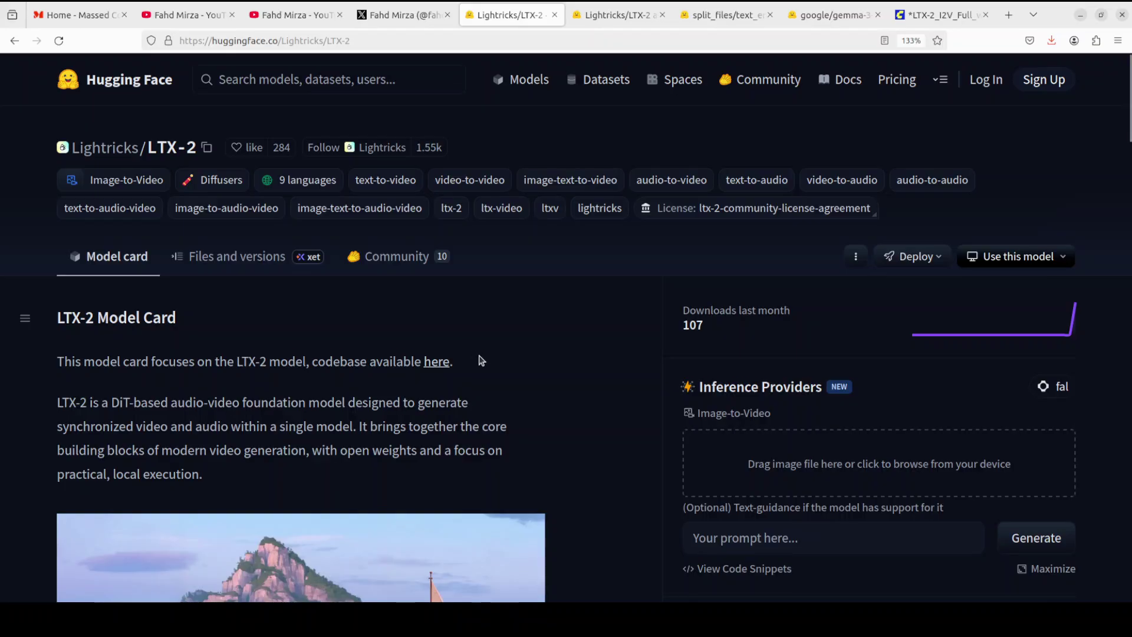
Step: Skim down the LTX-2 model card and back, then go to the channel's YouTube LTX search
{"action": "scroll", "coordinate": [479, 357], "scroll_direction": "down", "scroll_amount": 10}
{"action": "scroll", "coordinate": [494, 357], "scroll_direction": "down", "scroll_amount": 15}
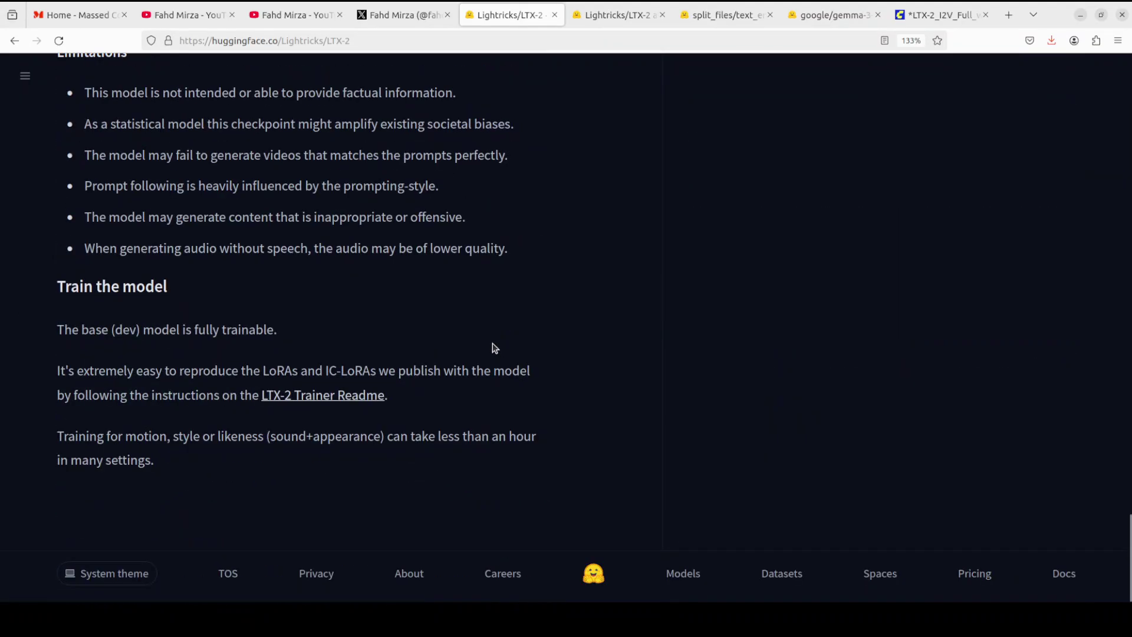
{"action": "scroll", "coordinate": [488, 353], "scroll_direction": "up", "scroll_amount": 6}
{"action": "scroll", "coordinate": [488, 353], "scroll_direction": "up", "scroll_amount": 20}
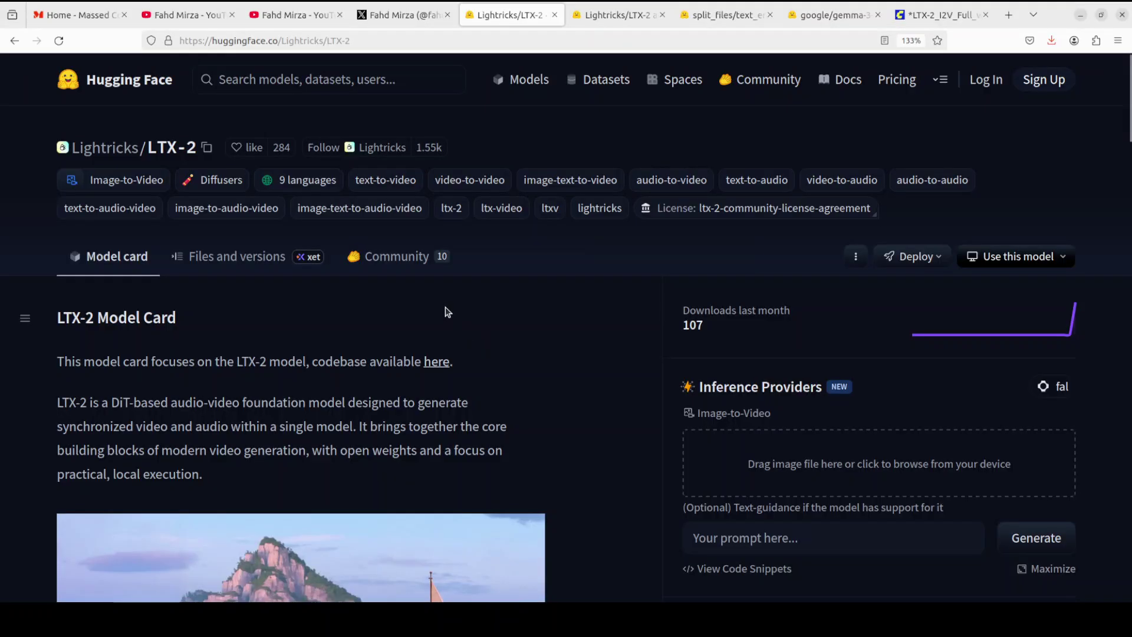
{"action": "left_click", "coordinate": [197, 15]}
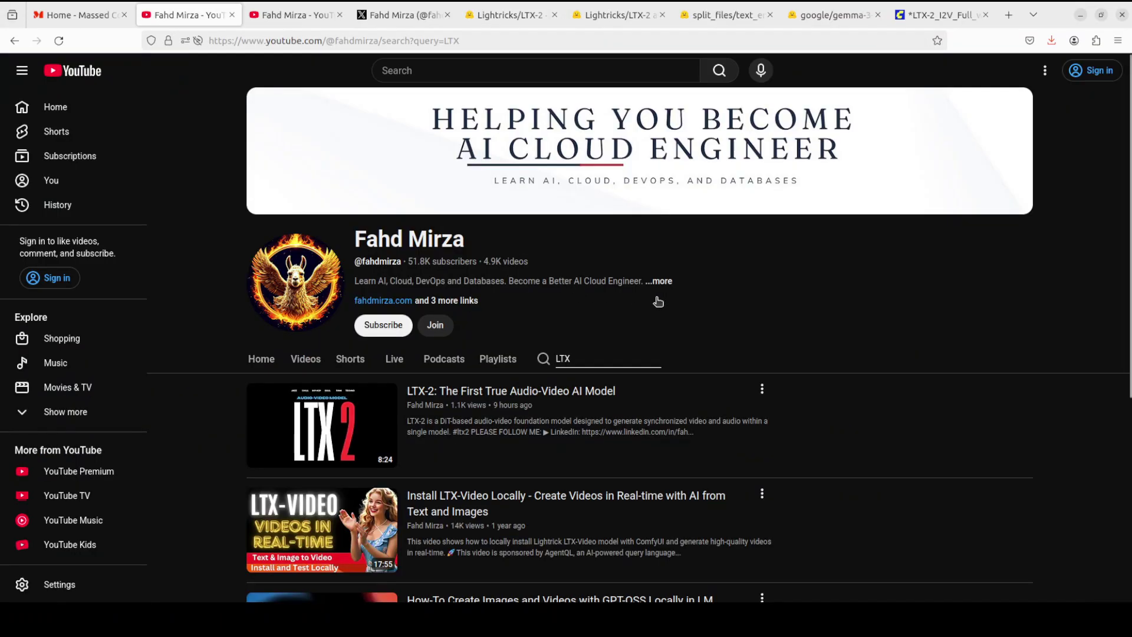